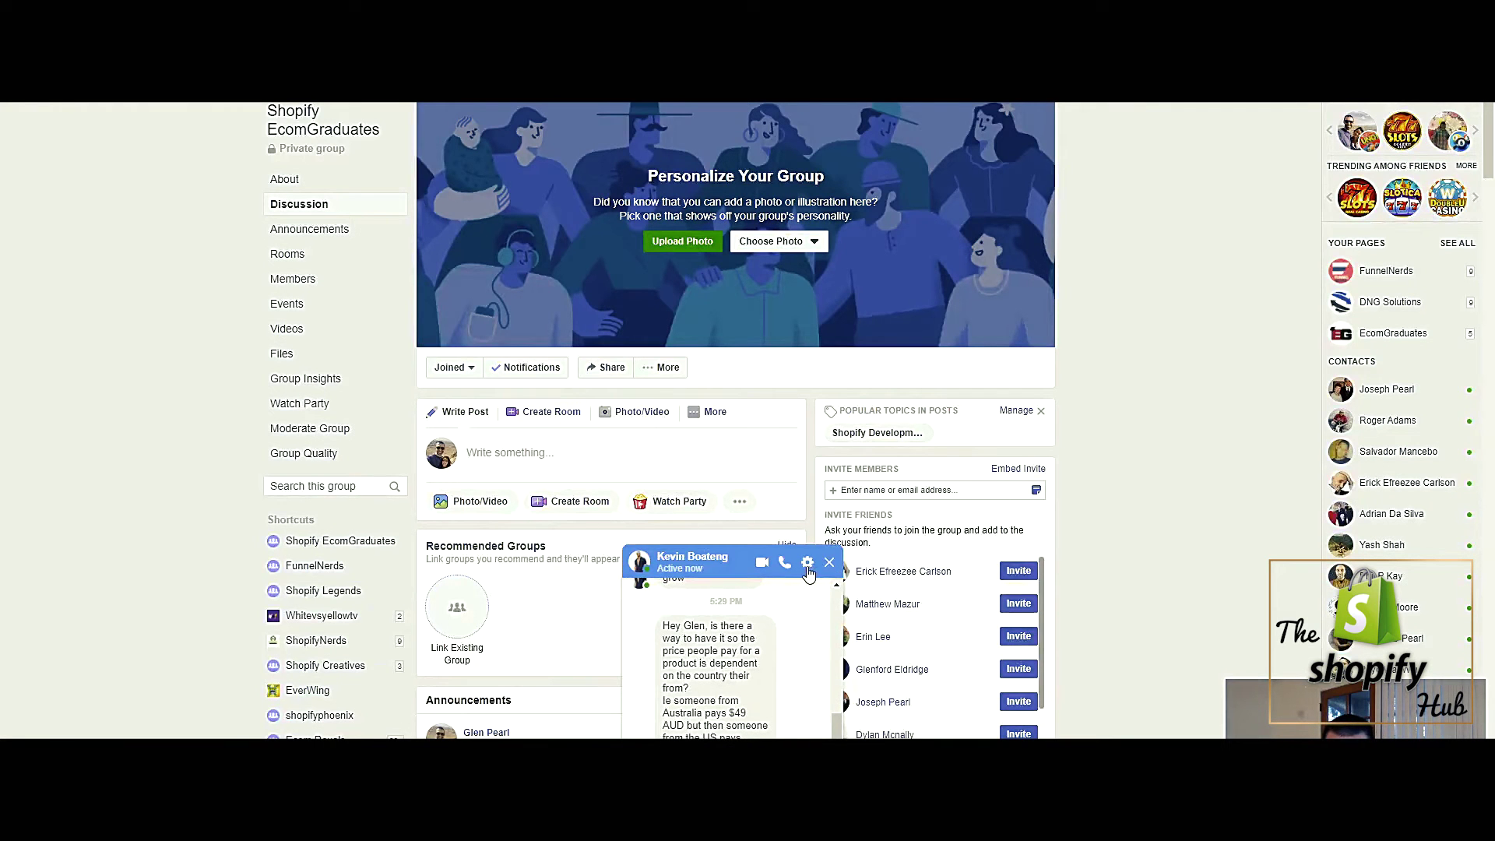
Step: Close the chat window so only the Facebook group page remains visible
left_click(830, 562)
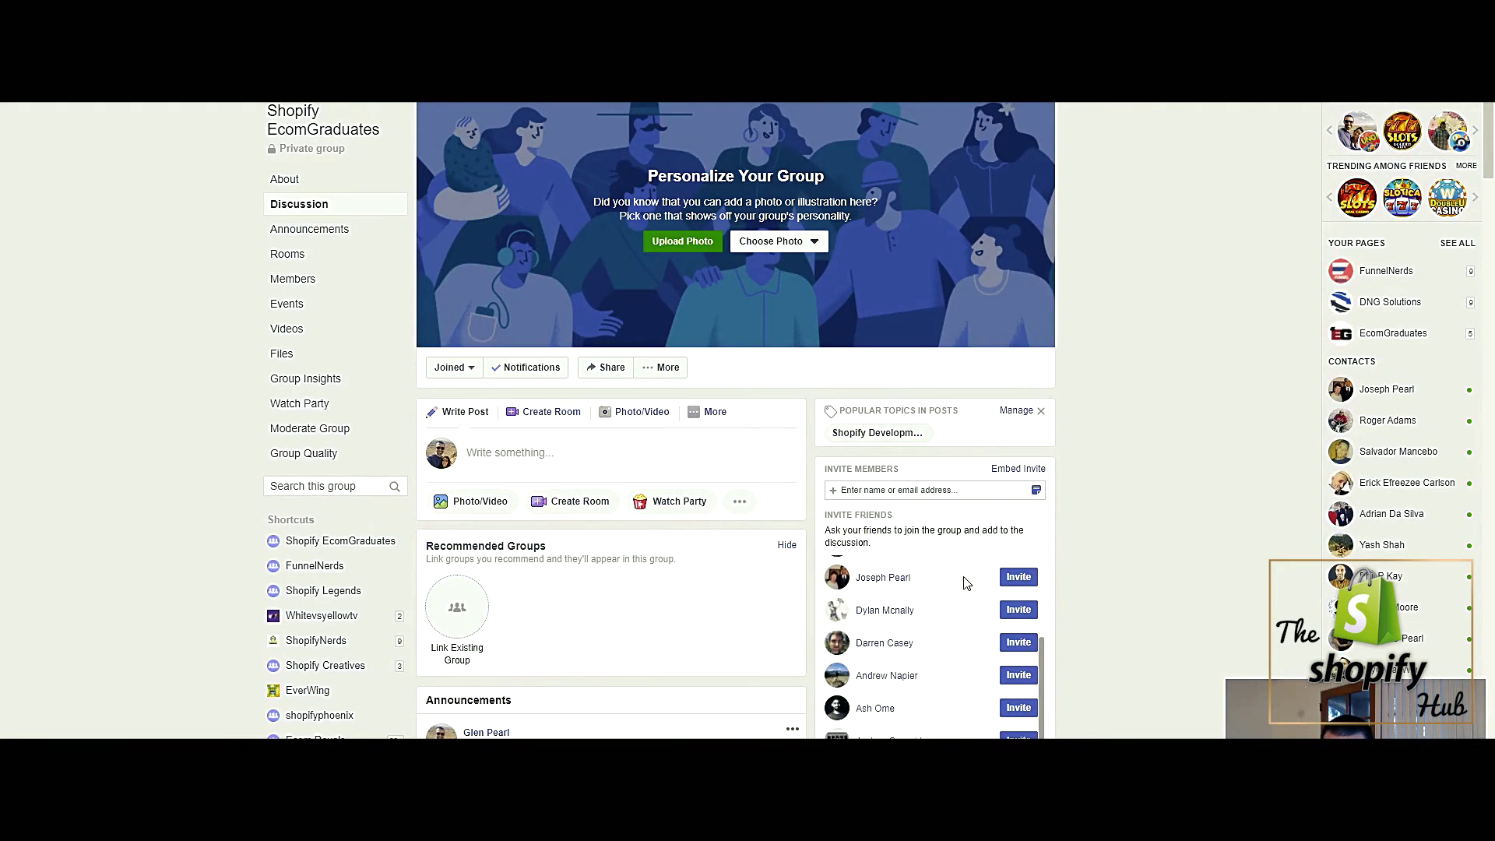
scroll(1027, 549, "down", 5)
scroll(1150, 234, "up", 5)
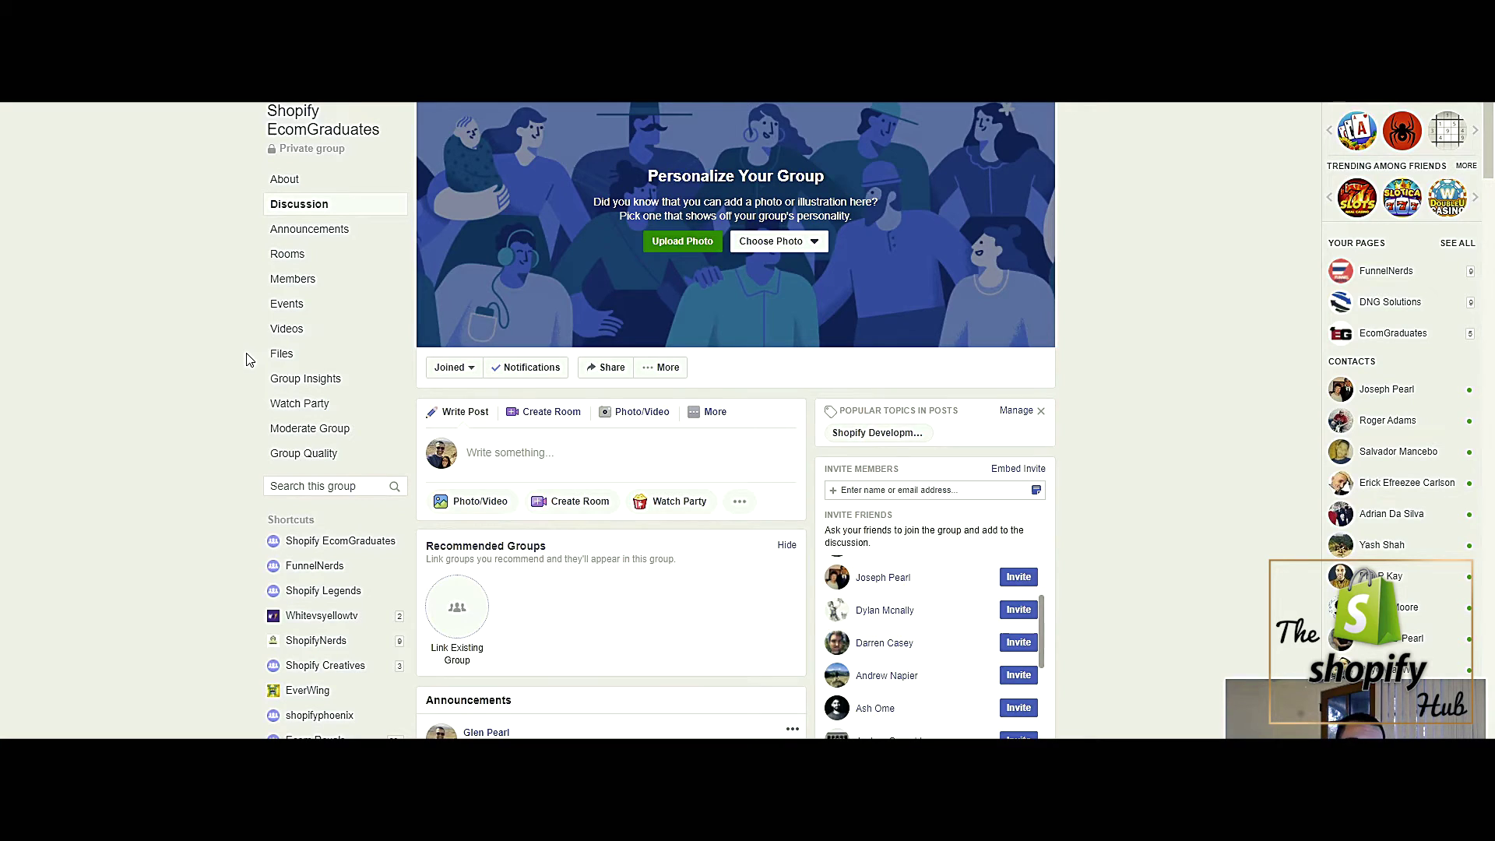
Step: Open the group's Files list and bring up image-desktop-mobile.liquid
left_click(301, 364)
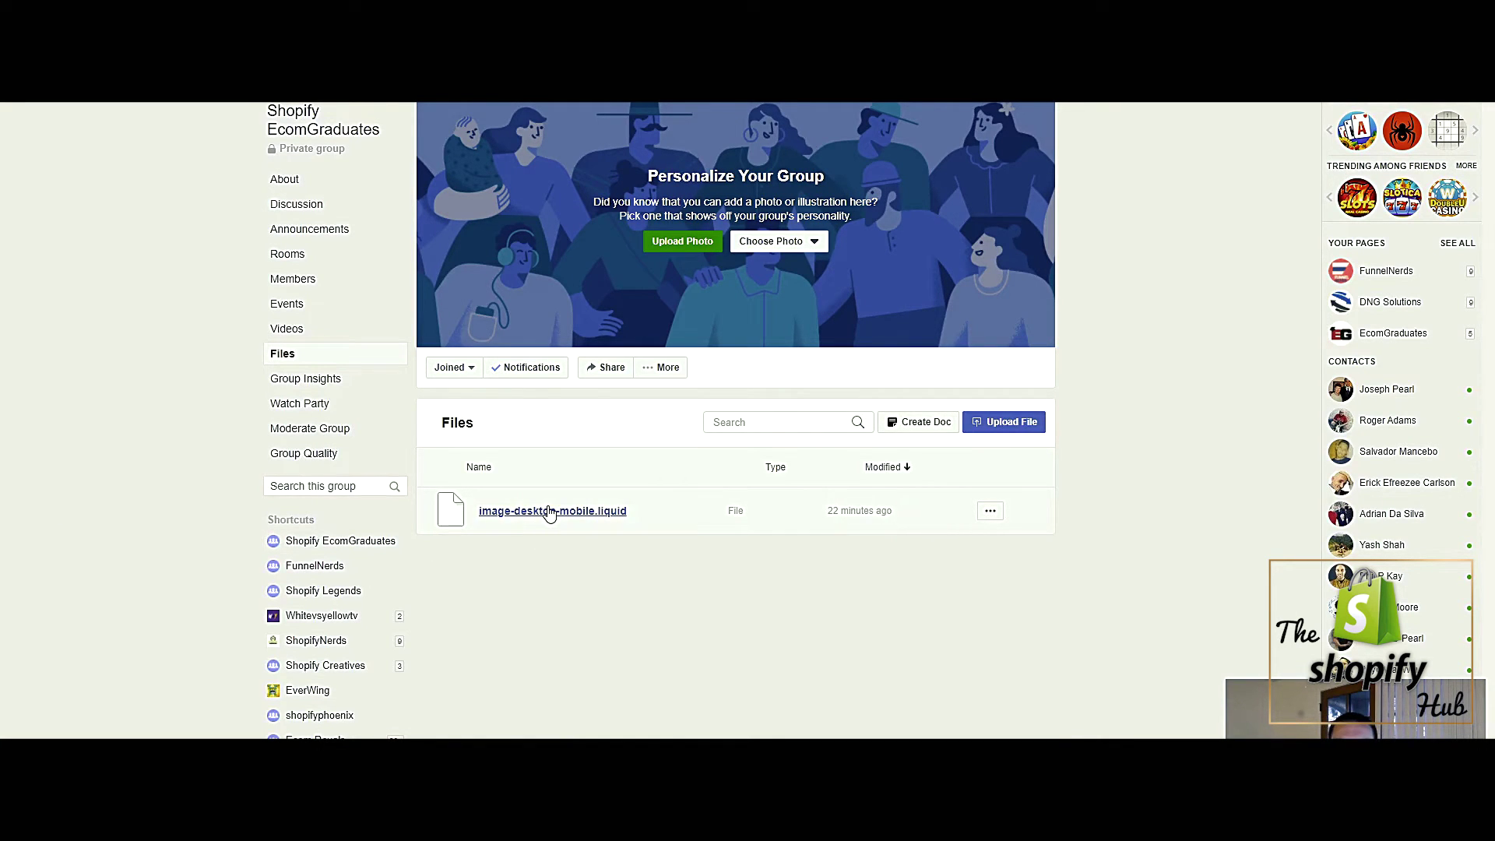
left_click(550, 514)
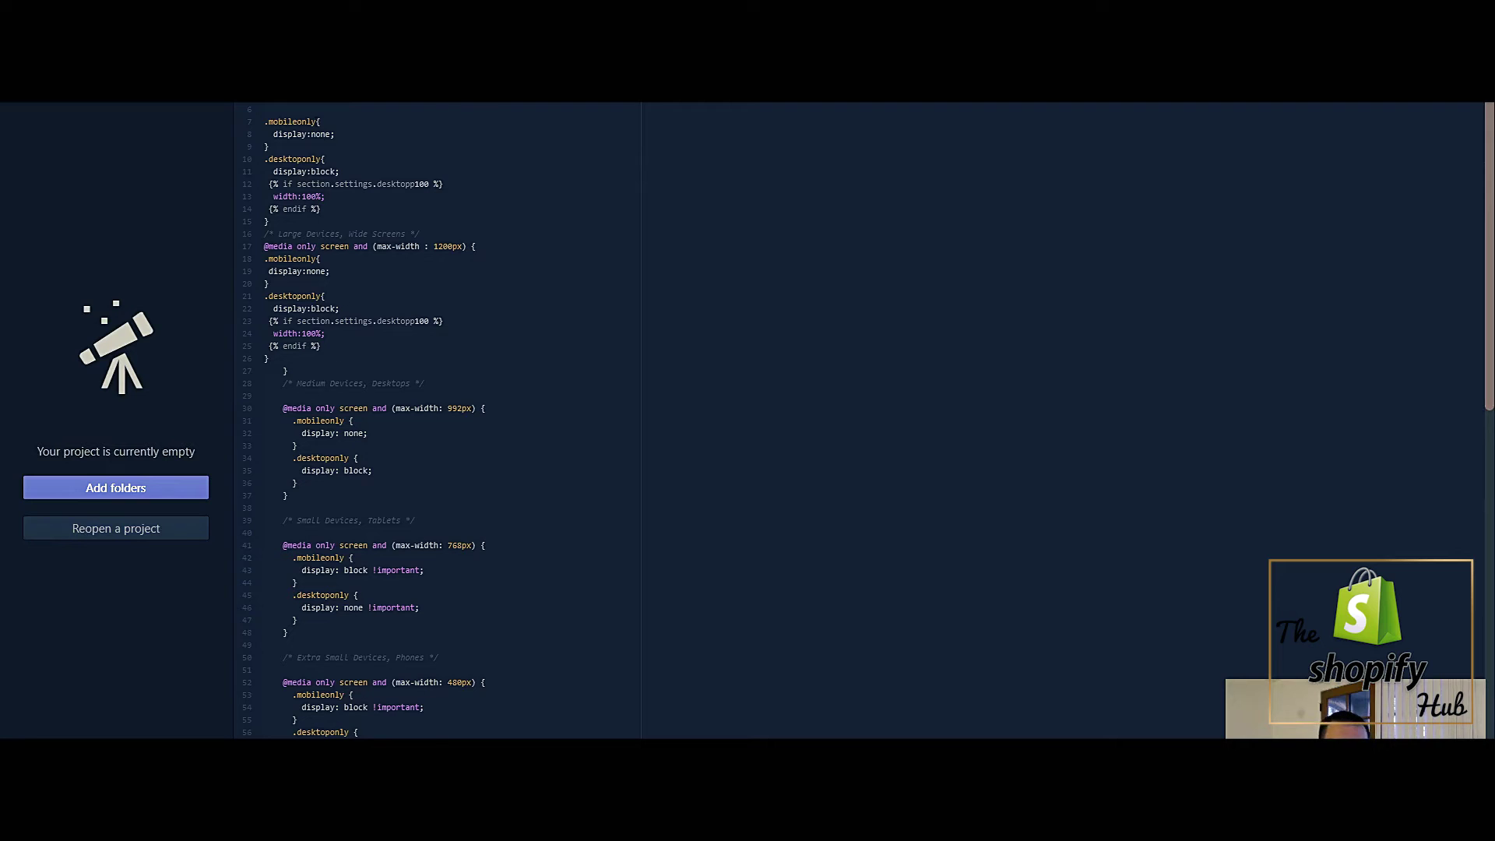
scroll(864, 420, "down", 5)
scroll(864, 420, "down", 5)
scroll(864, 420, "down", 3)
scroll(865, 420, "down", 1)
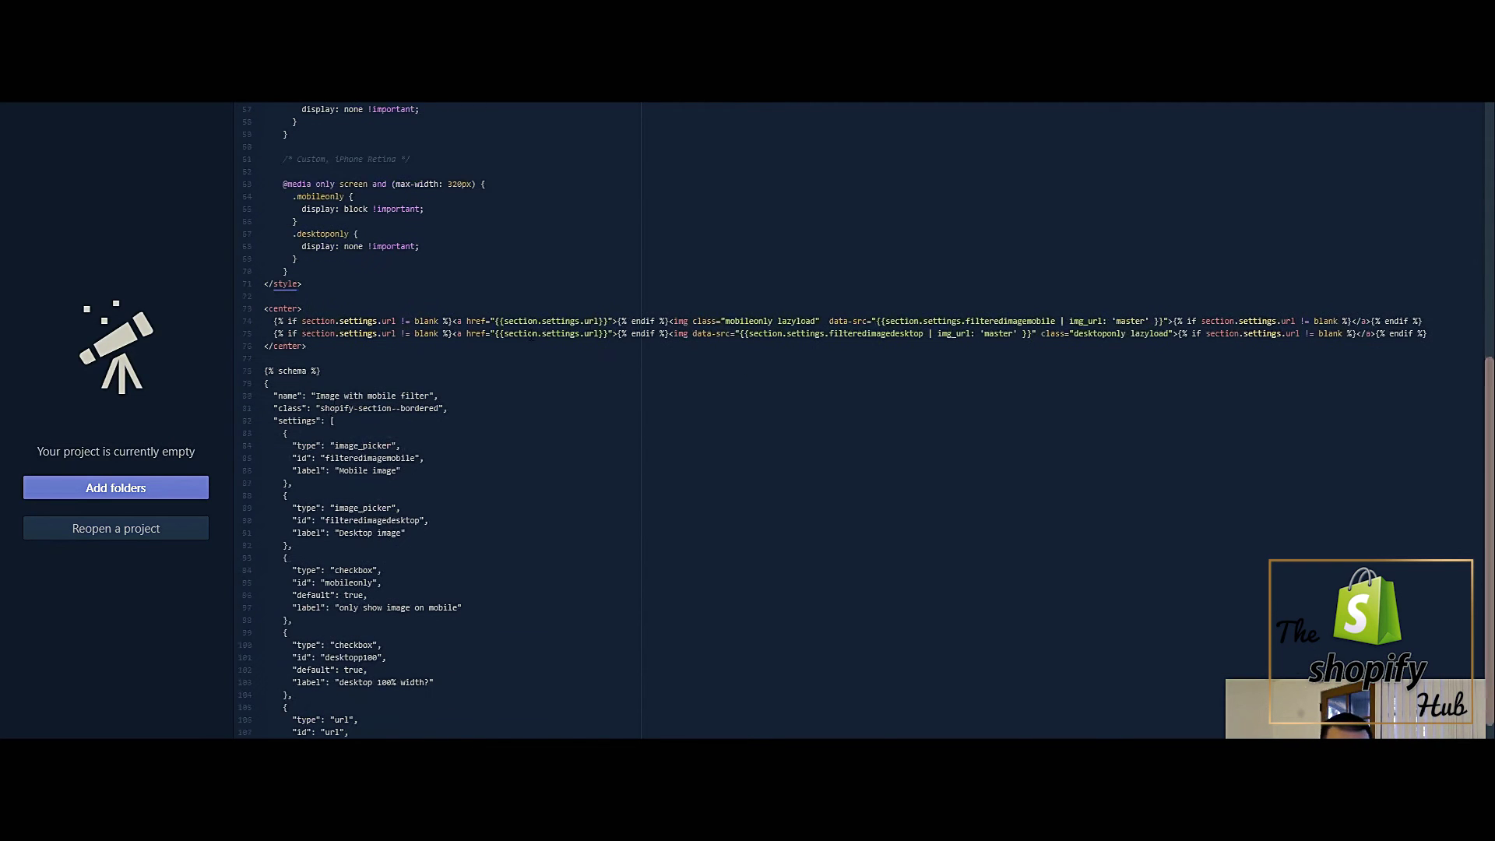
scroll(444, 689, "down", 3)
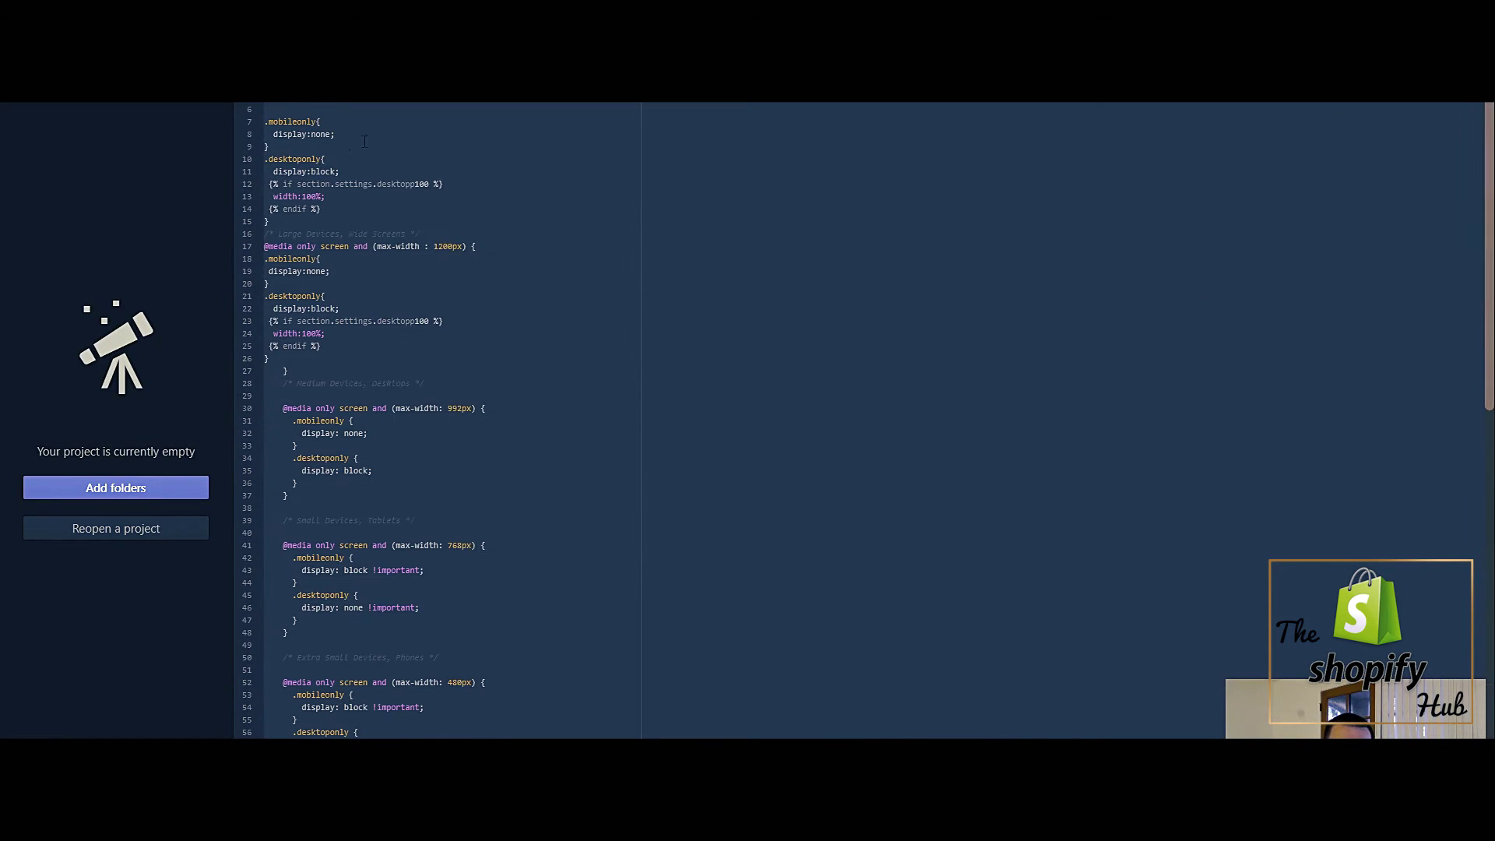
Step: Copy the section code from the Atom editor via the context menu
right_click(371, 141)
left_click(422, 219)
right_click(452, 149)
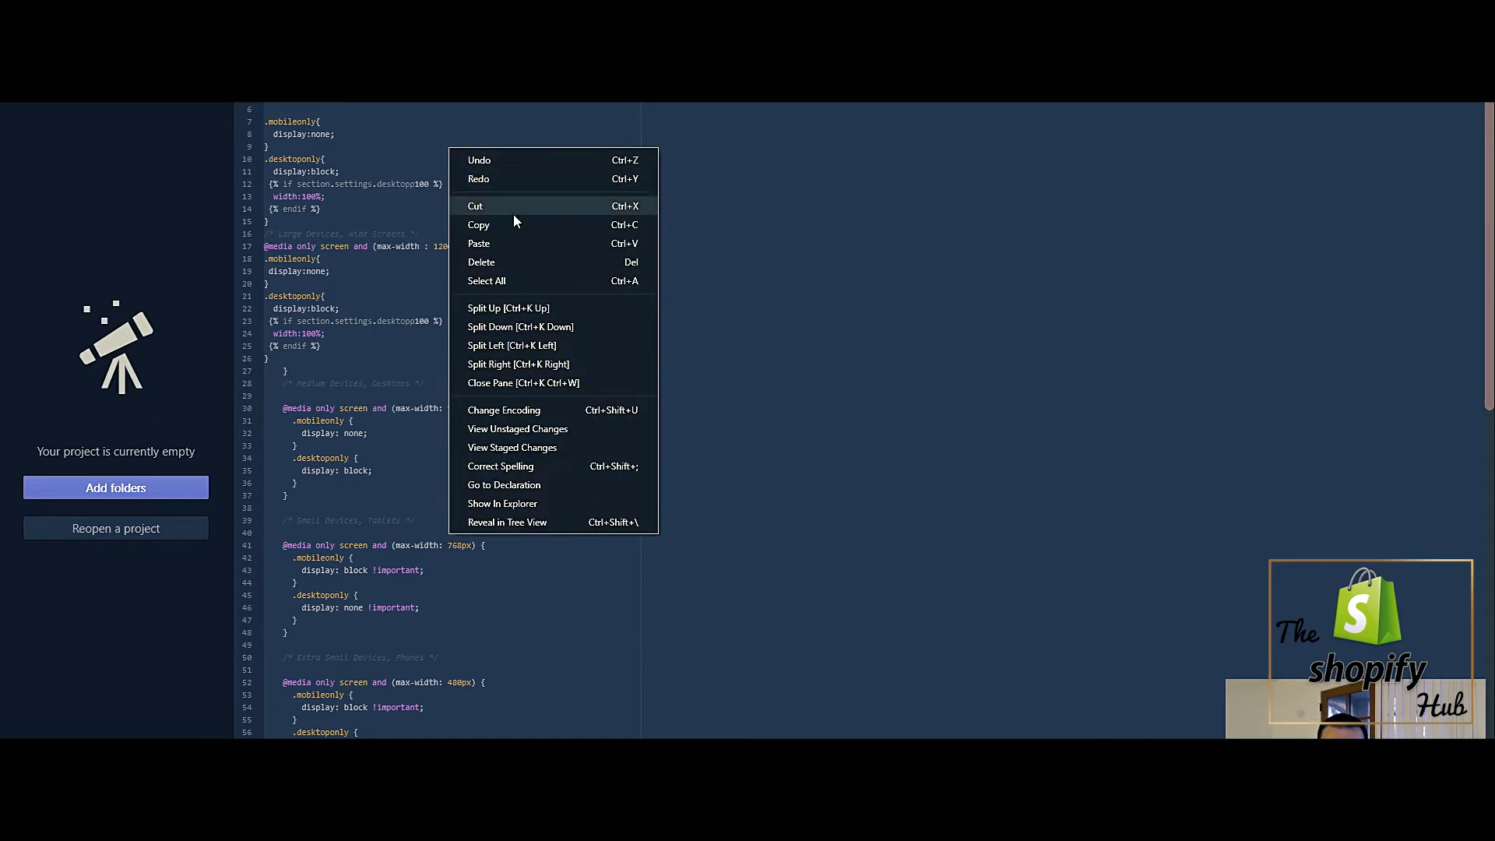
key("Escape")
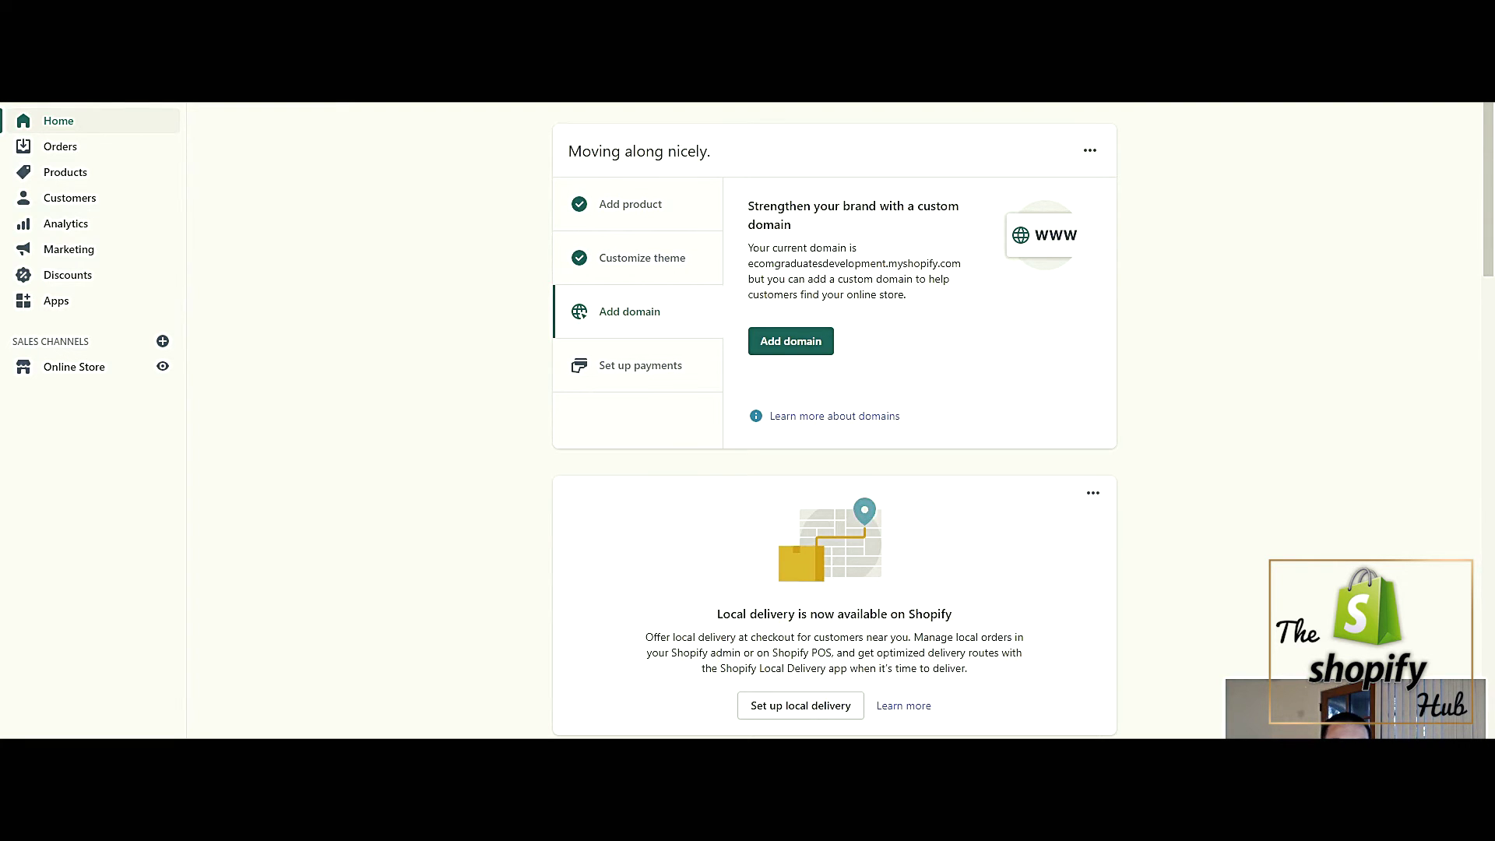
Step: Open Edit code for the Debut theme and collapse the Templates and Layout folders
left_click(82, 383)
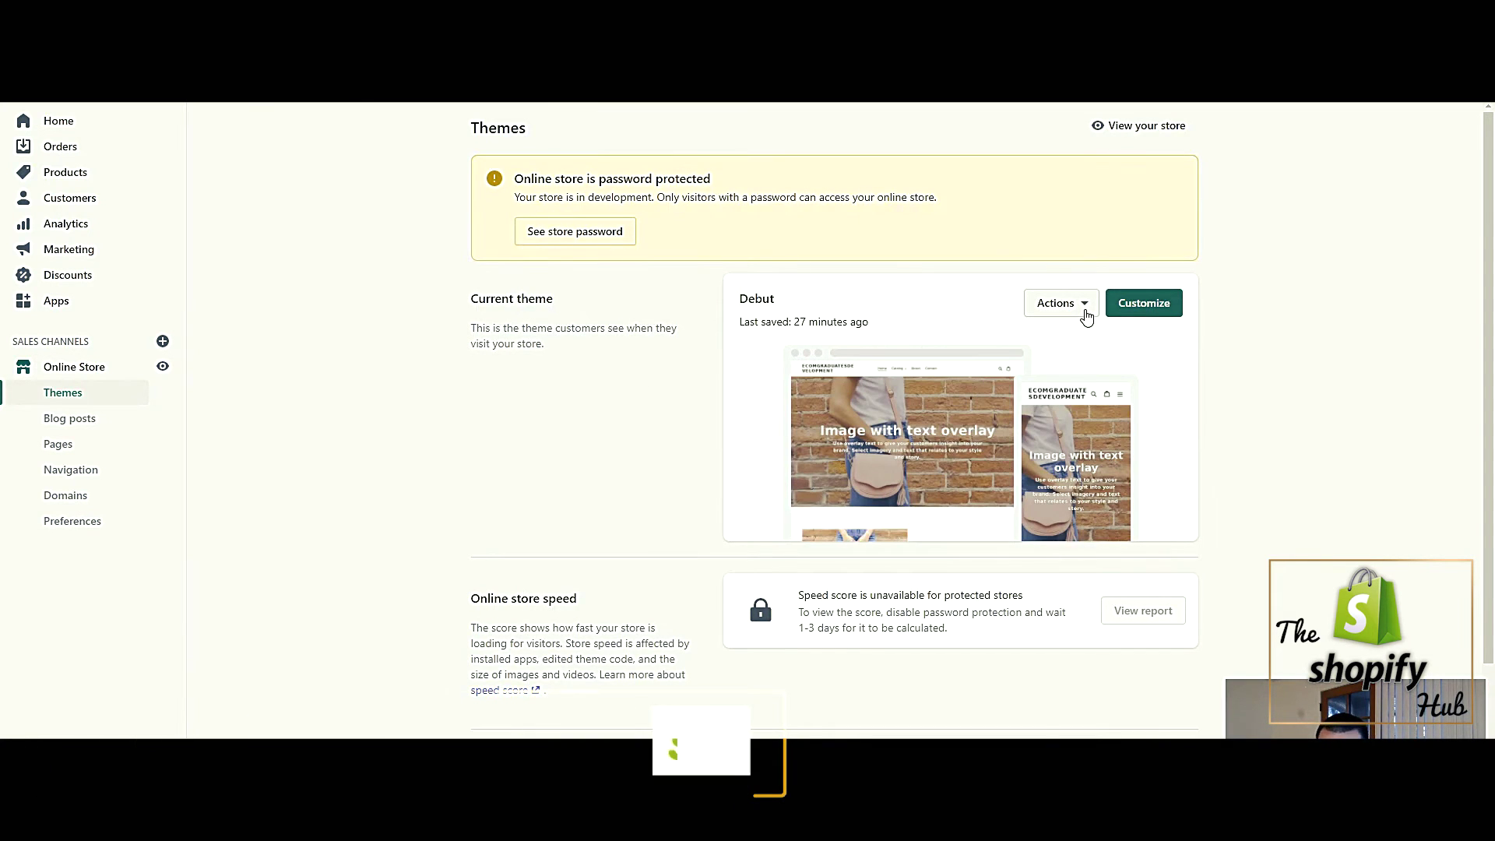
left_click(1084, 308)
left_click(1011, 476)
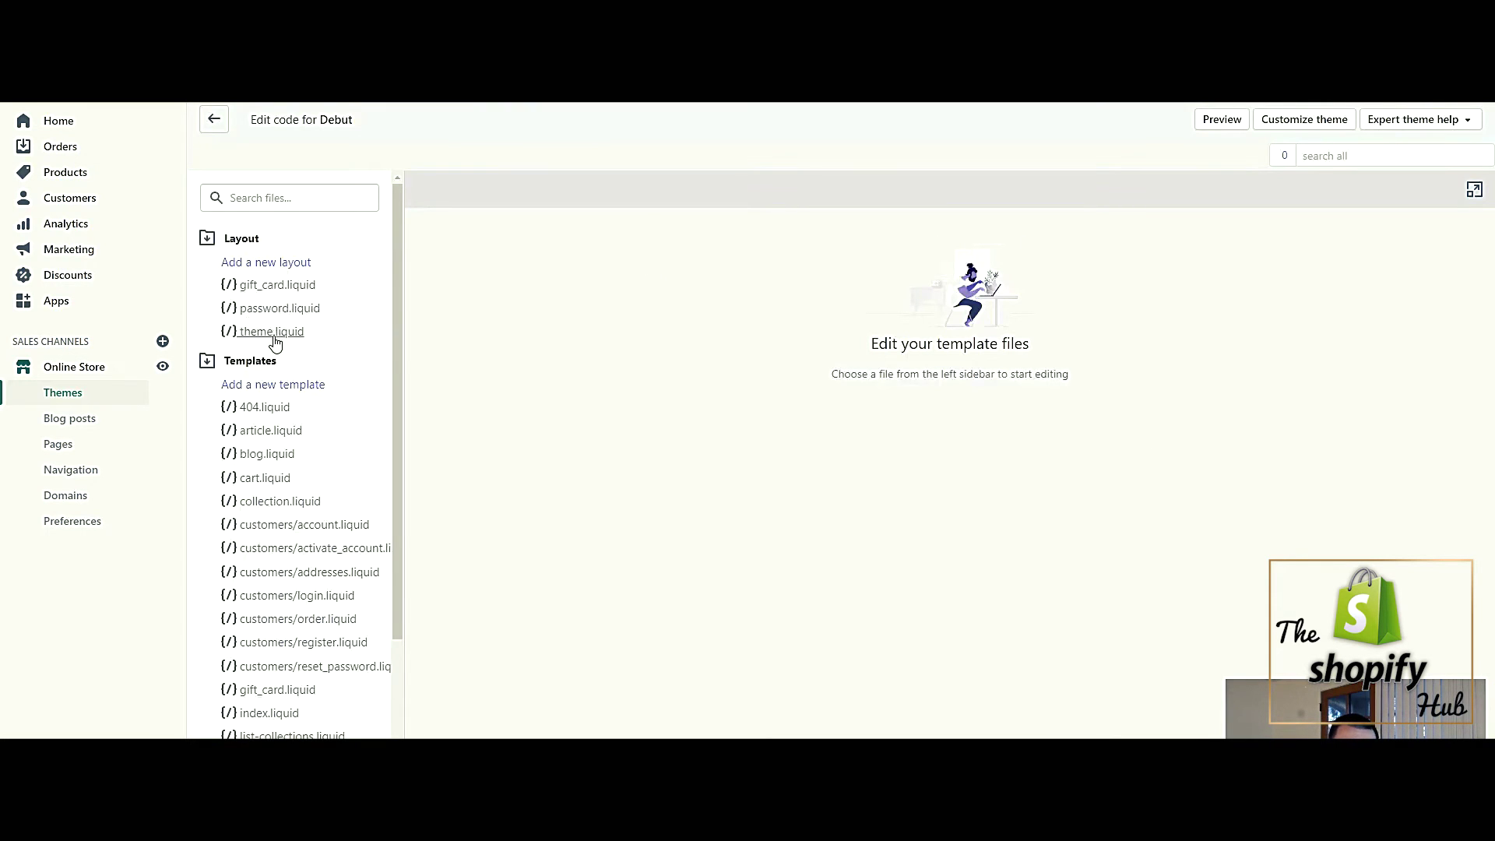
scroll(270, 339, "down", 3)
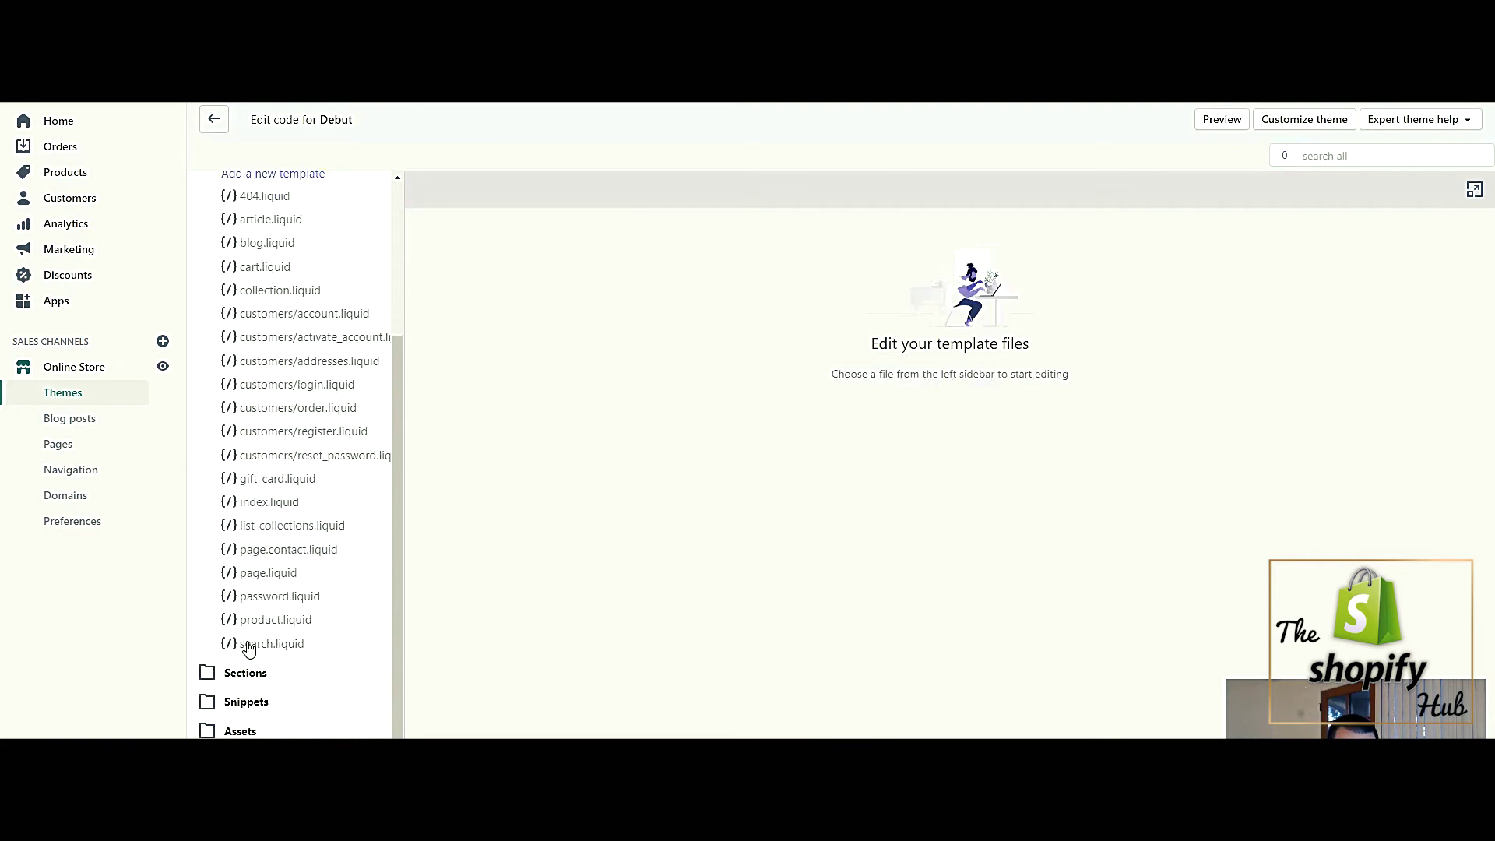
scroll(244, 643, "up", 3)
left_click(219, 365)
left_click(243, 239)
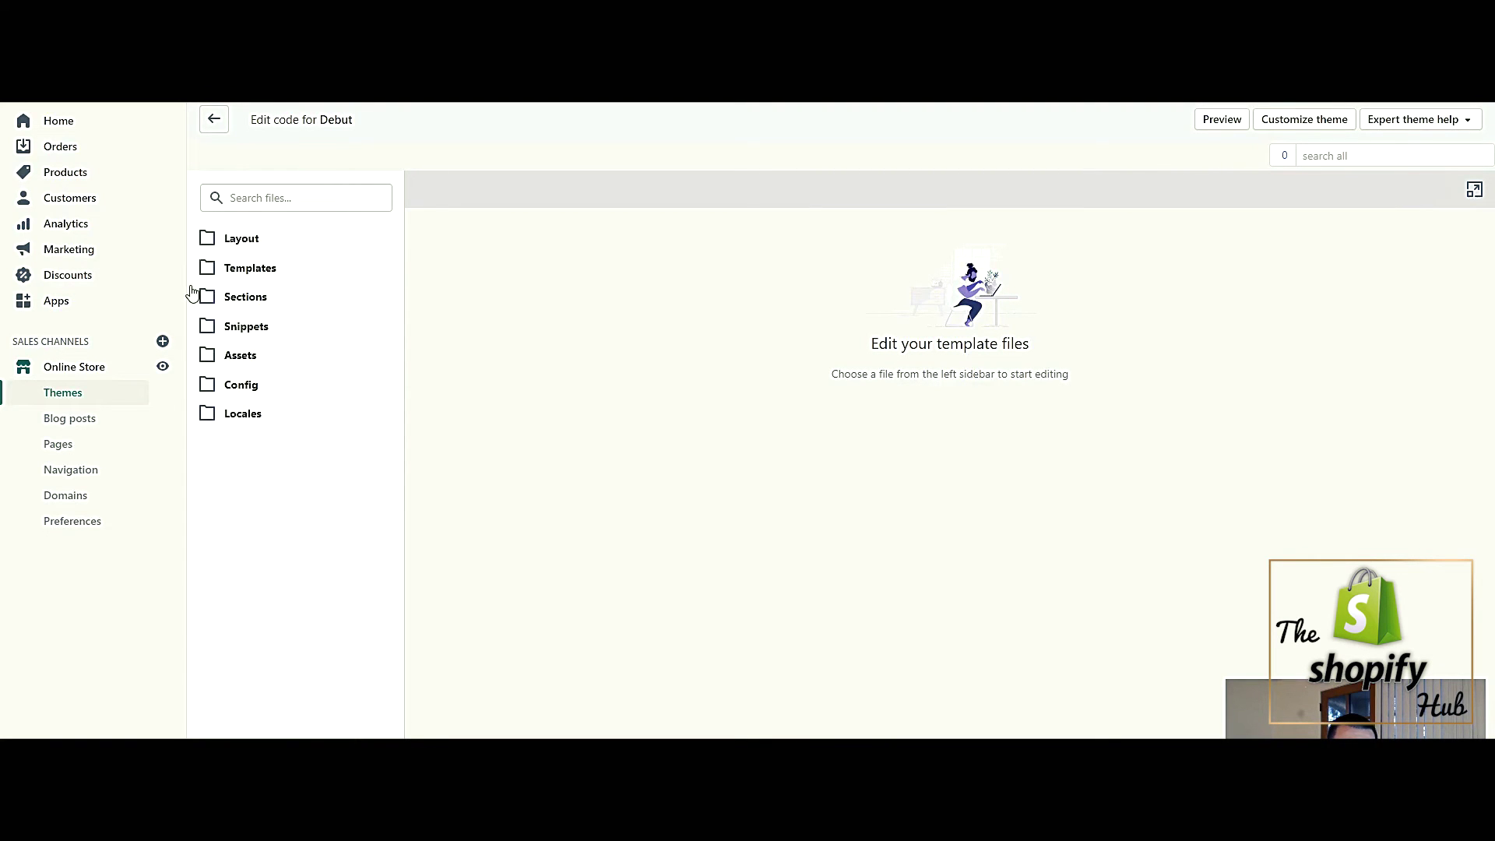
Step: Create a new section file named image-device-filter in the Sections folder
left_click(246, 300)
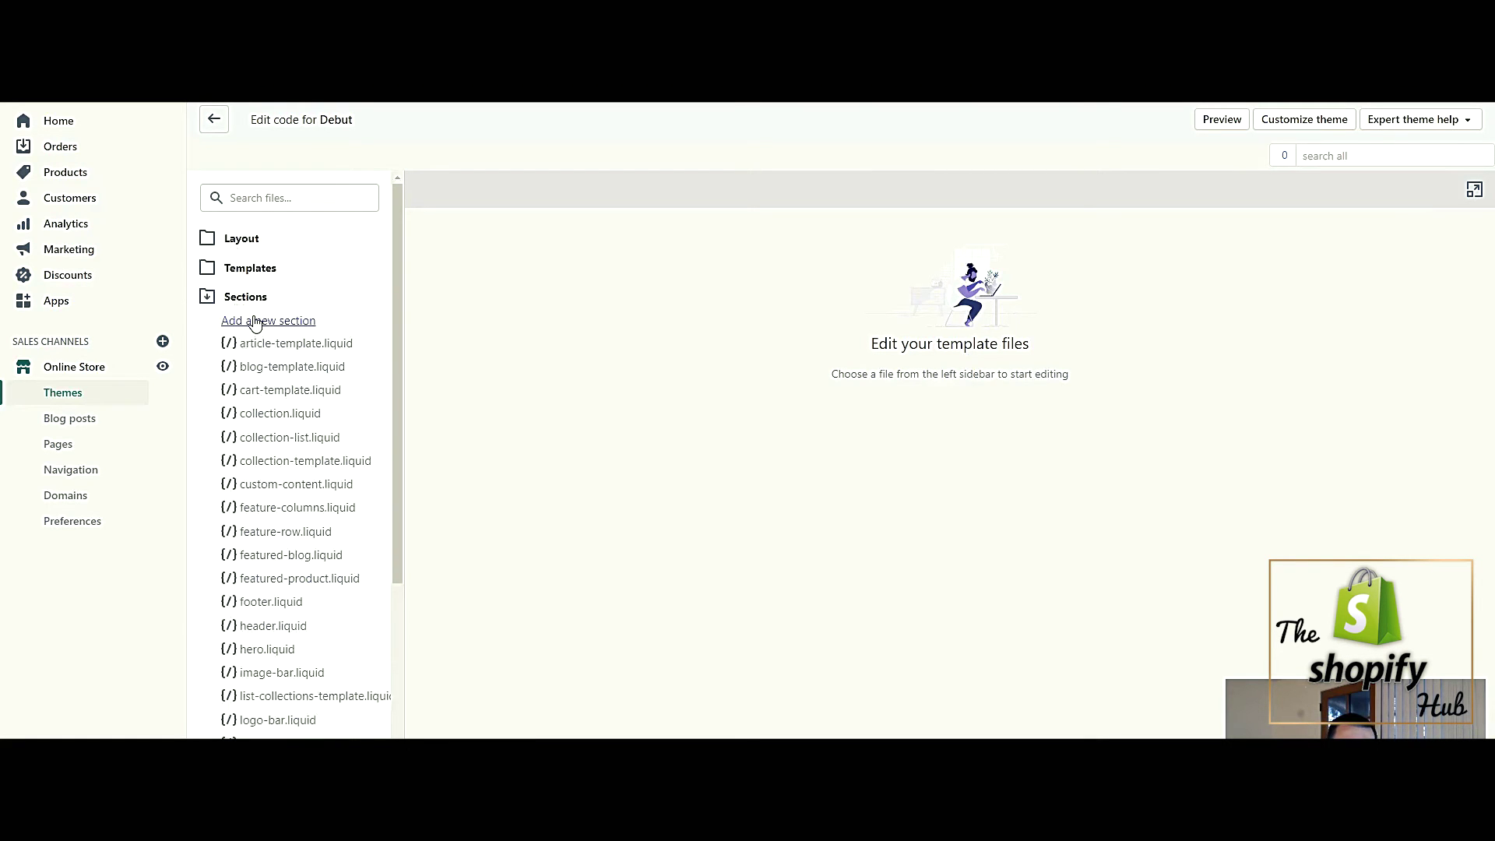
left_click(259, 322)
left_click(667, 211)
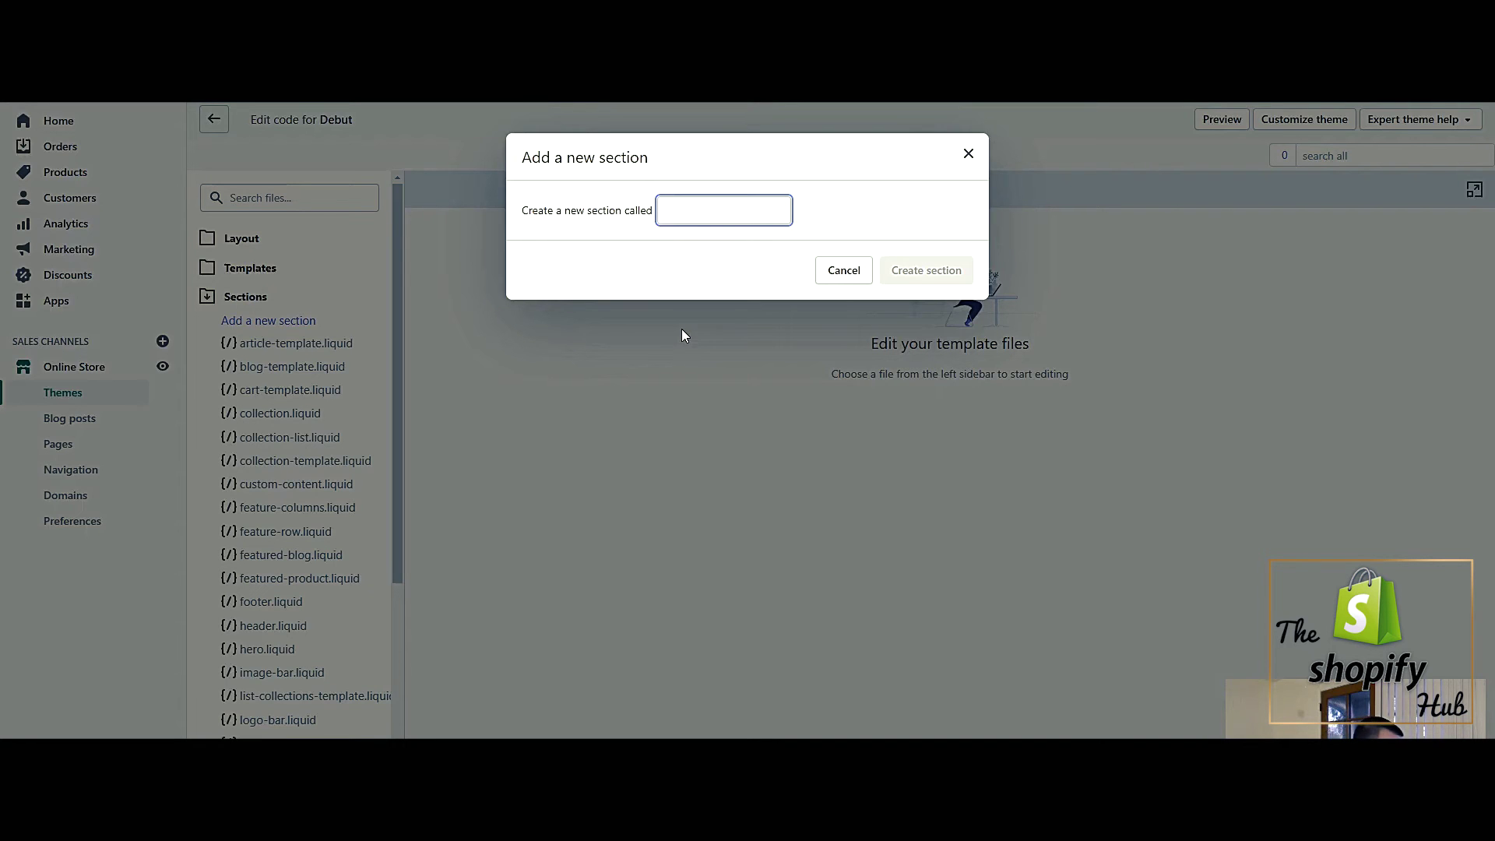
type("image-dev")
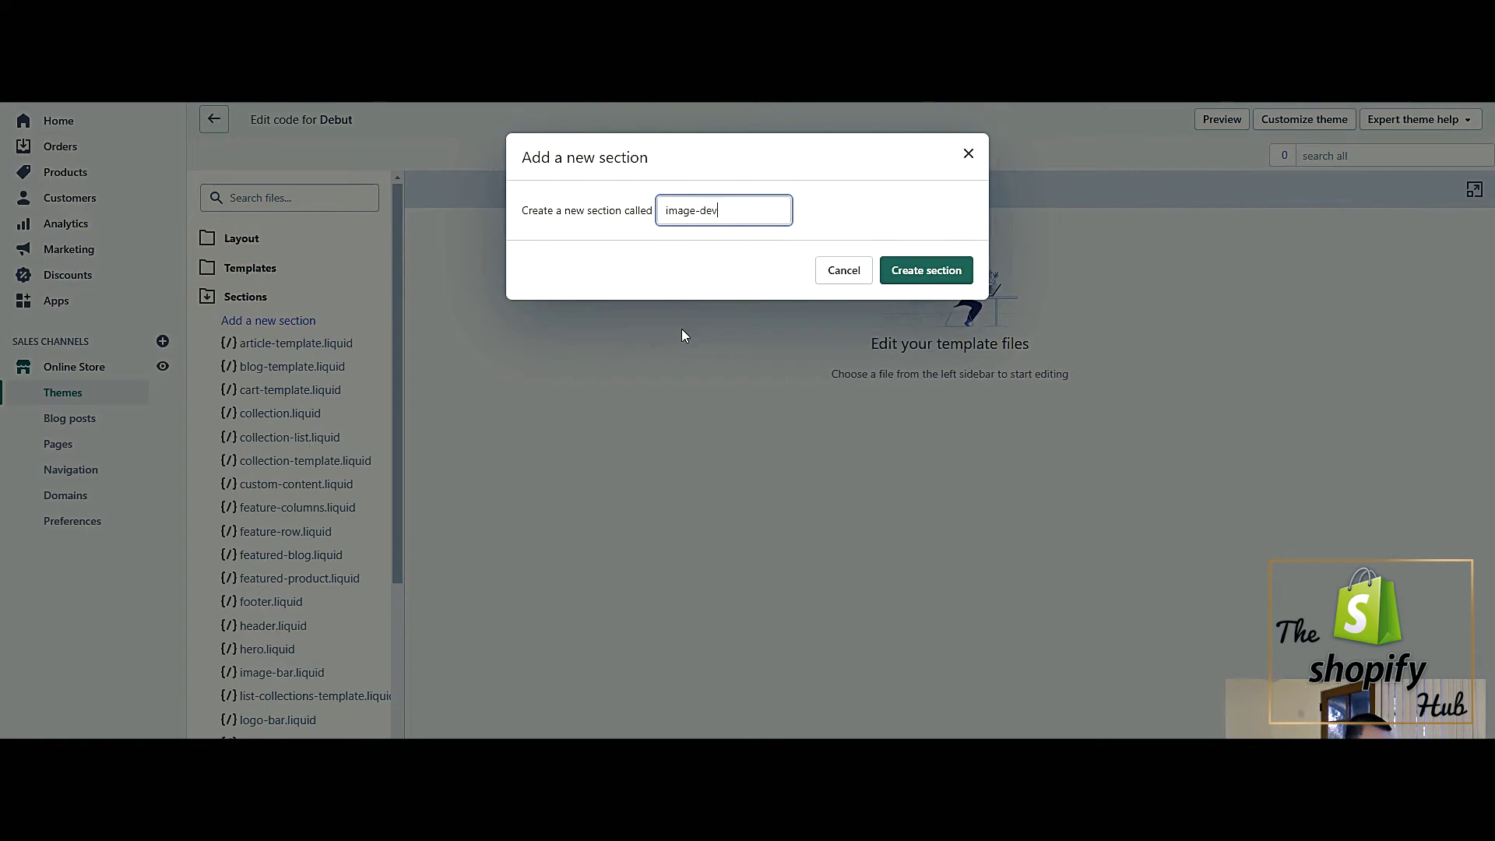
type("ice-")
type("filter")
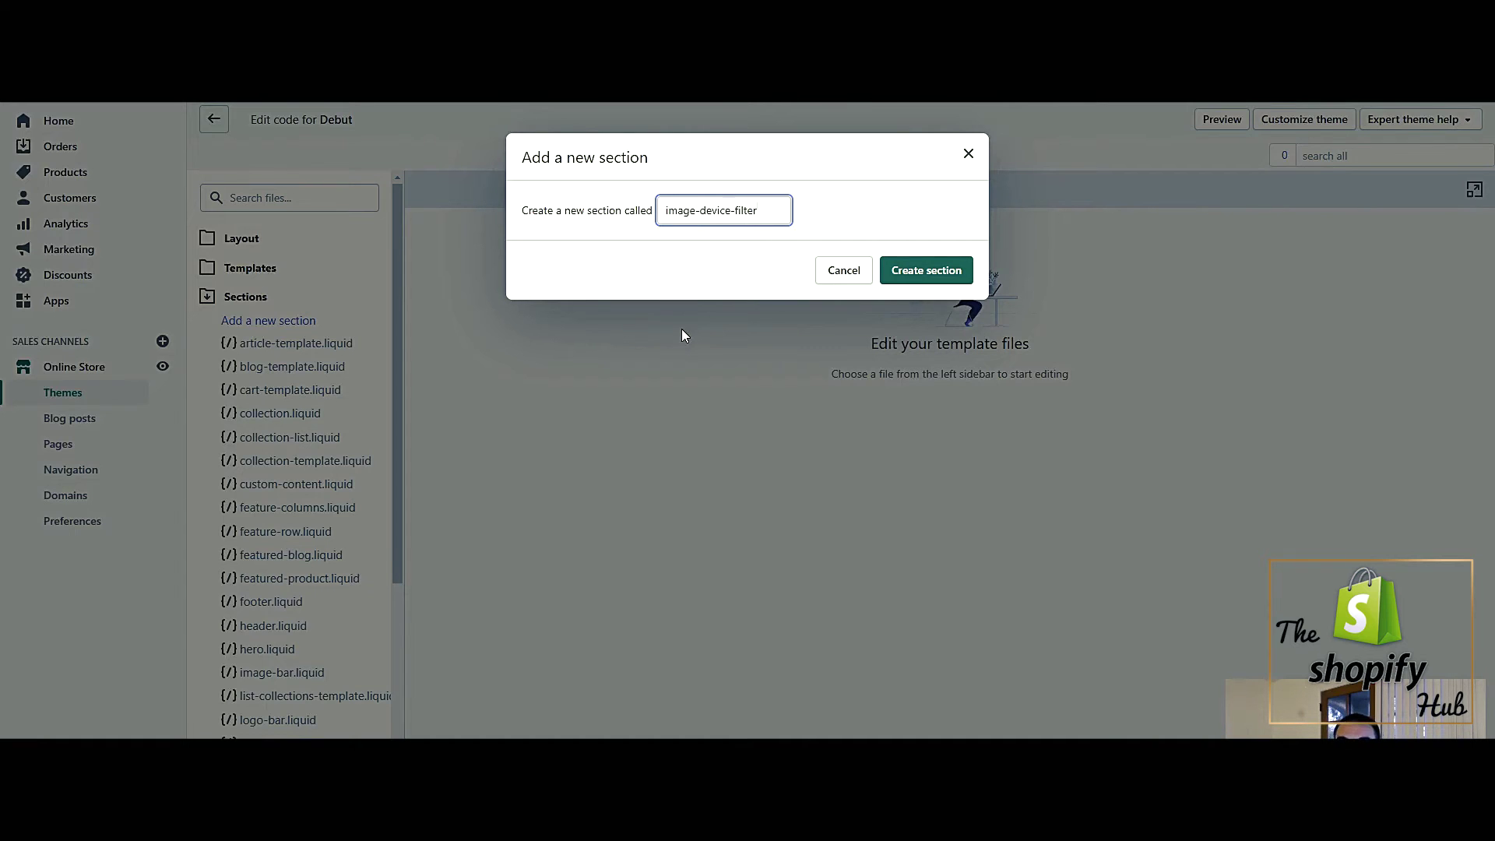
key("Return")
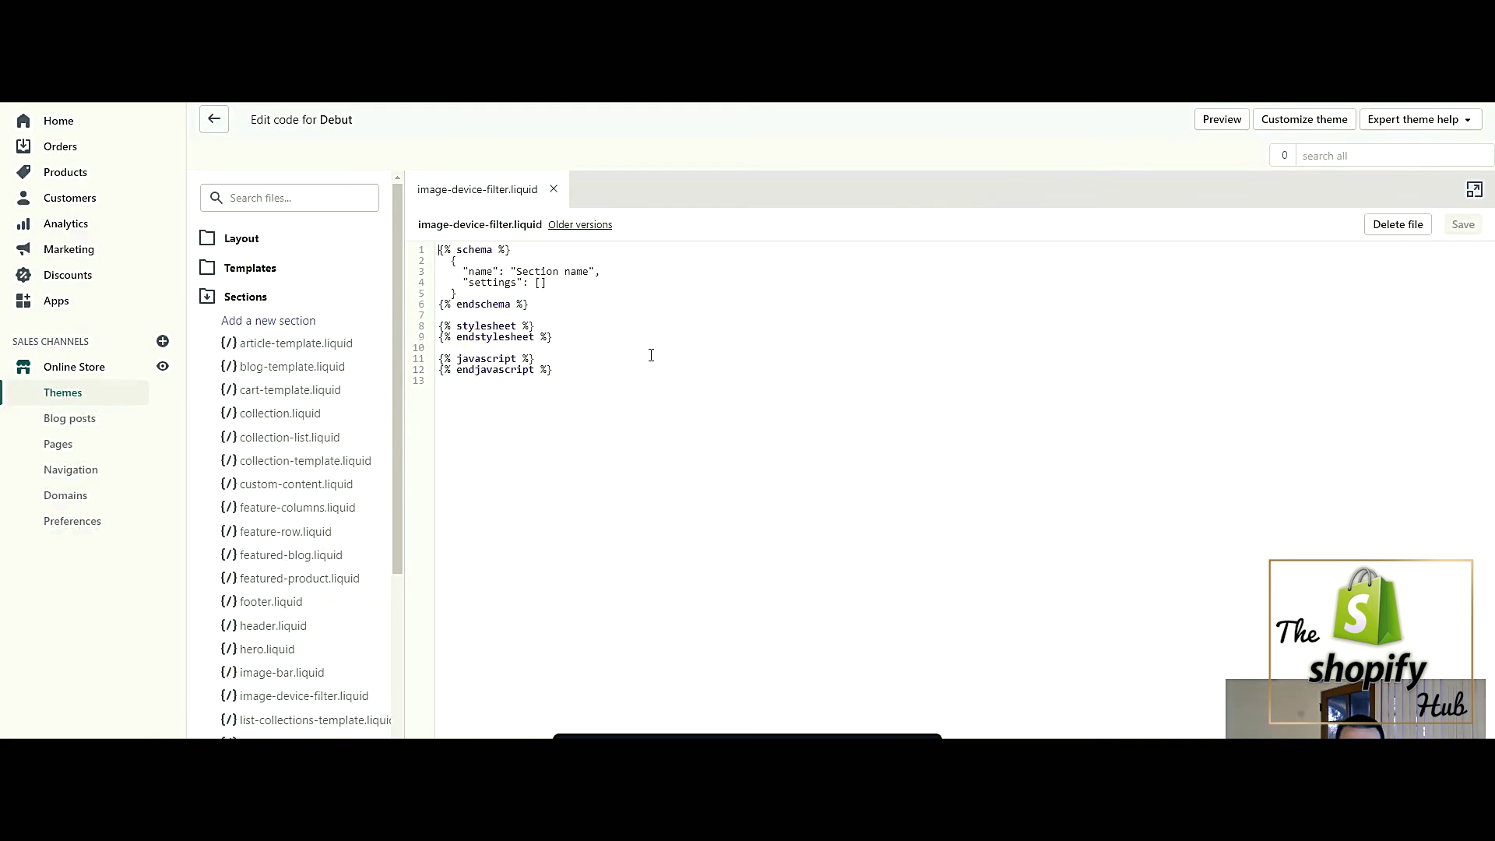
Step: Replace the starter code with the pasted Image with mobile filter code and save the file
key("ctrl+a")
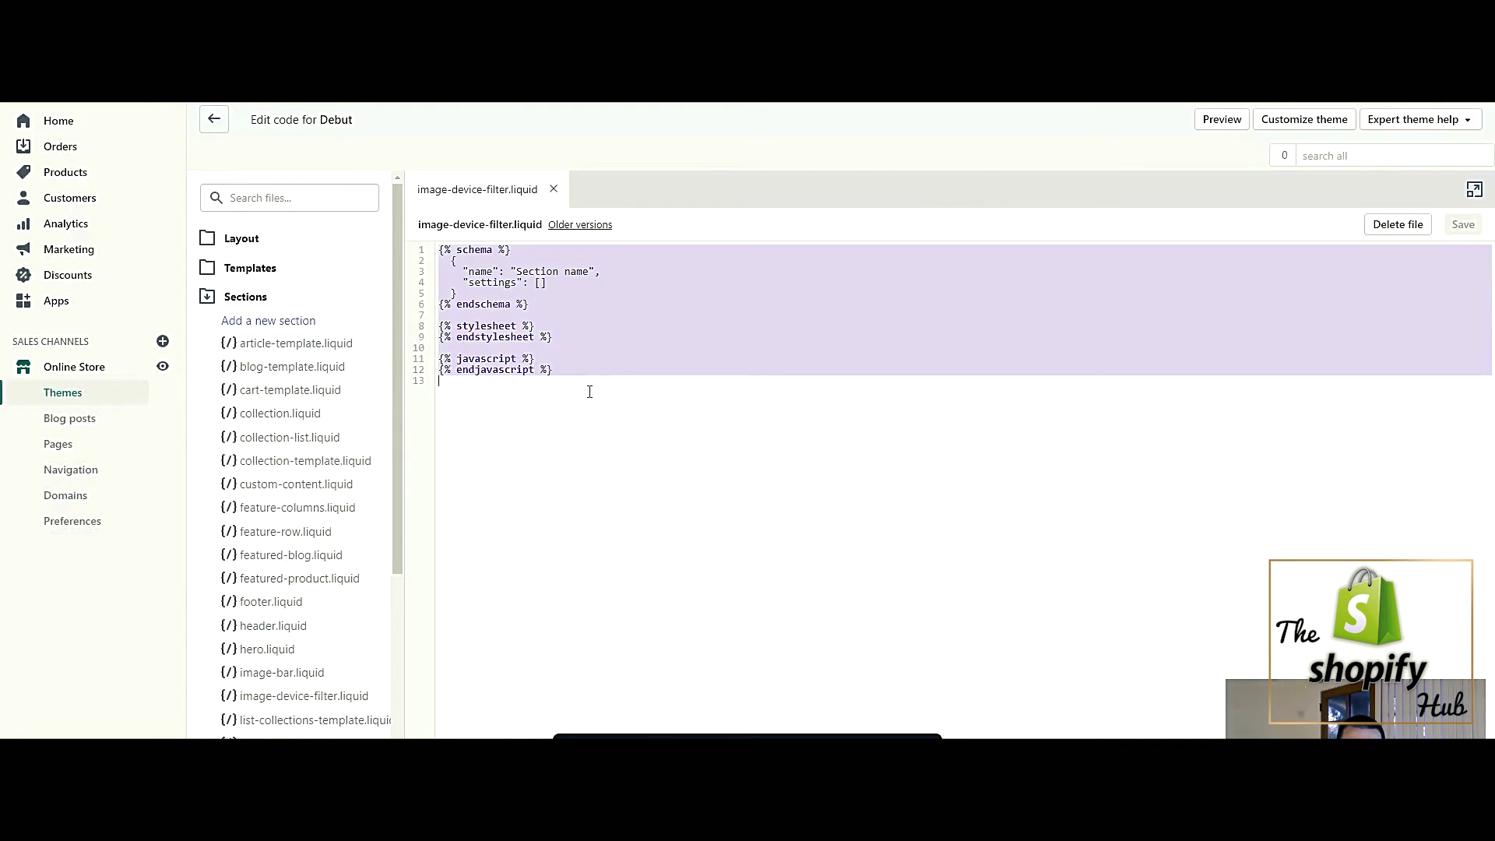
left_click(588, 392)
left_click_drag(584, 366, 409, 232)
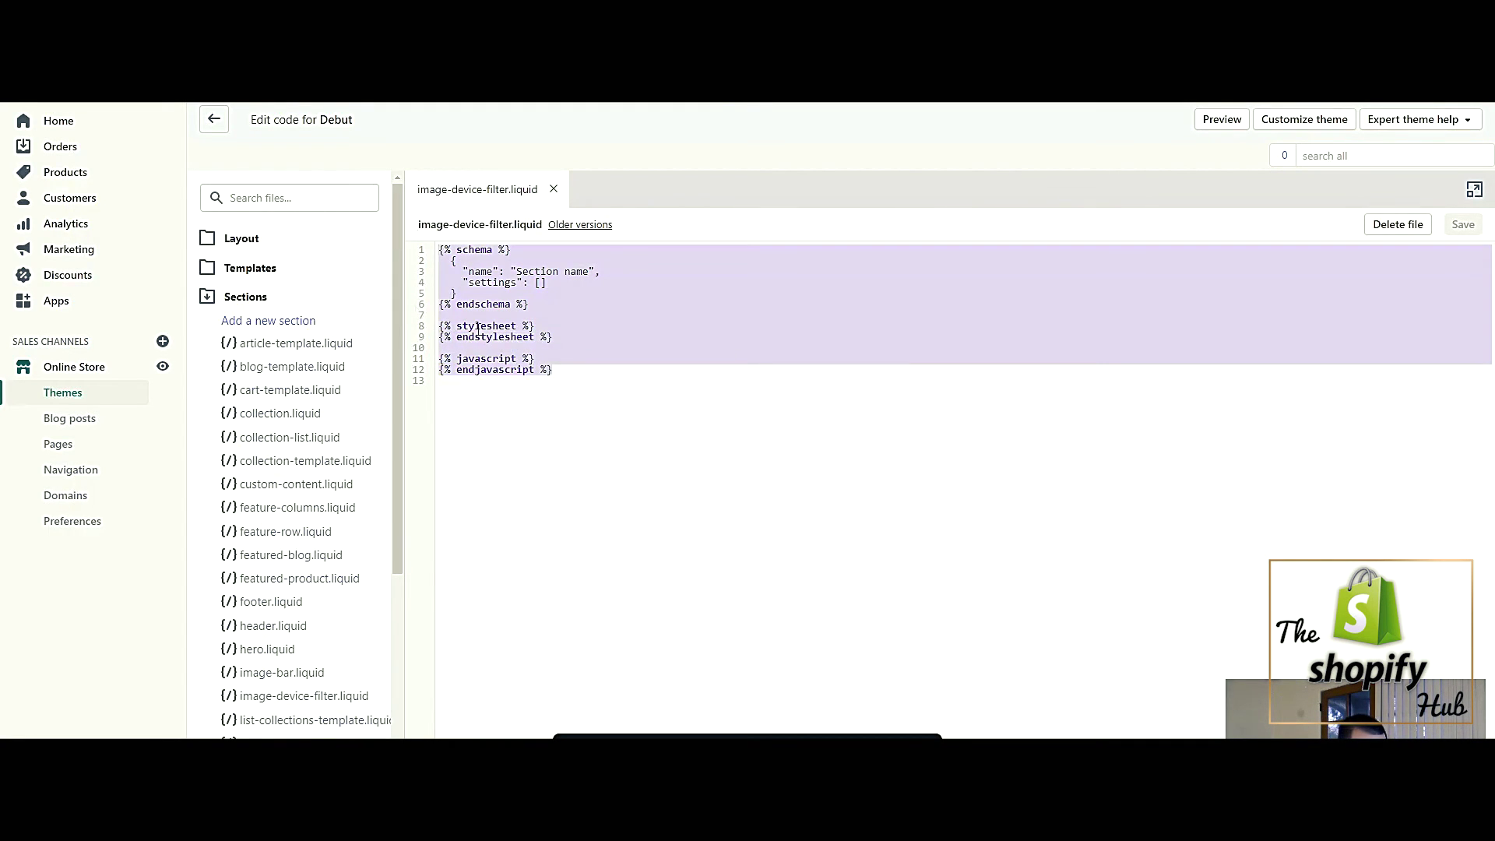
key("Delete")
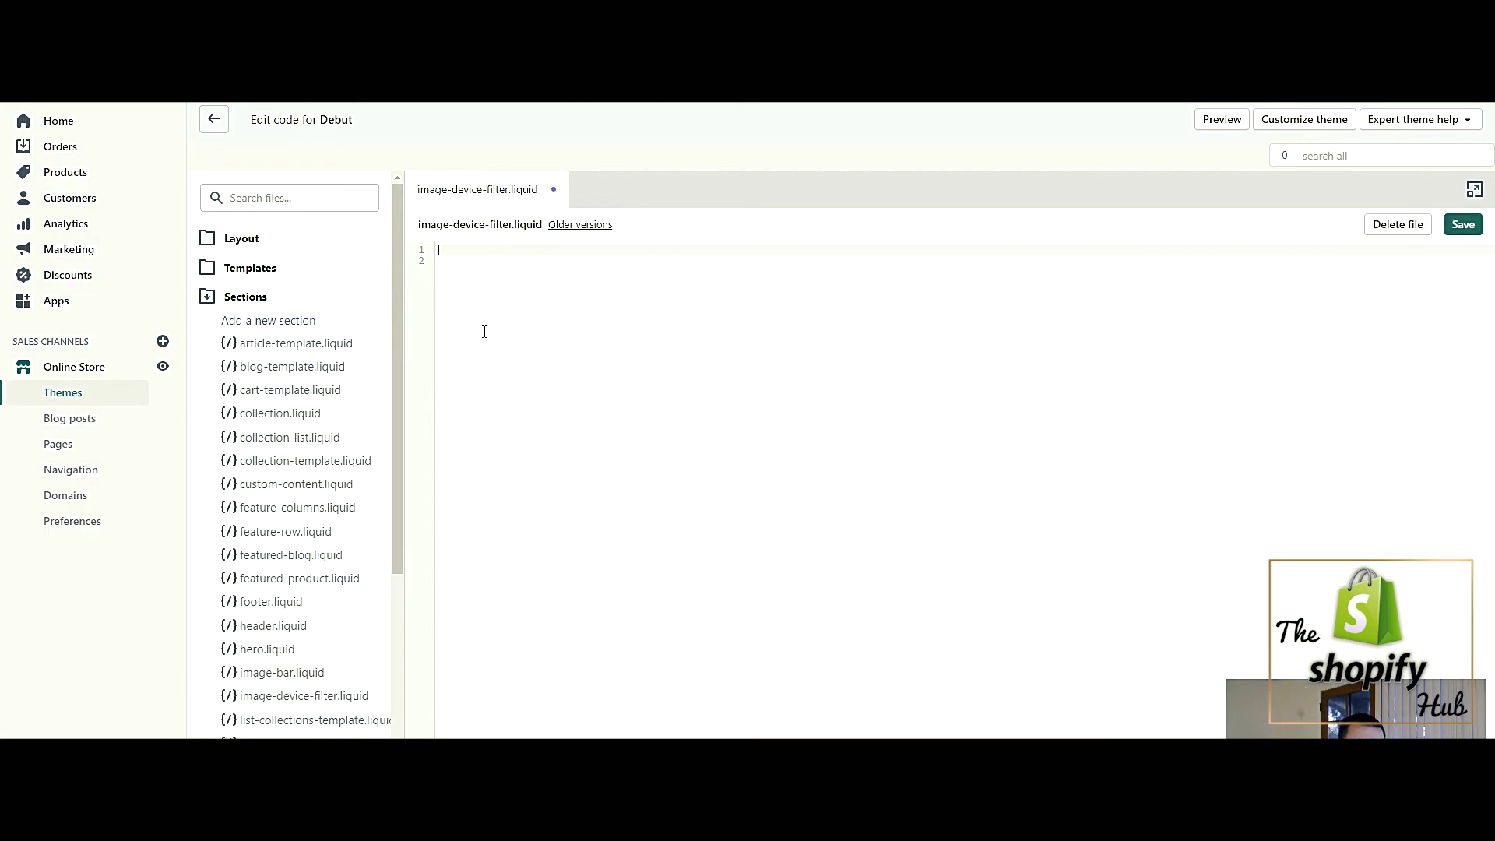
right_click(484, 332)
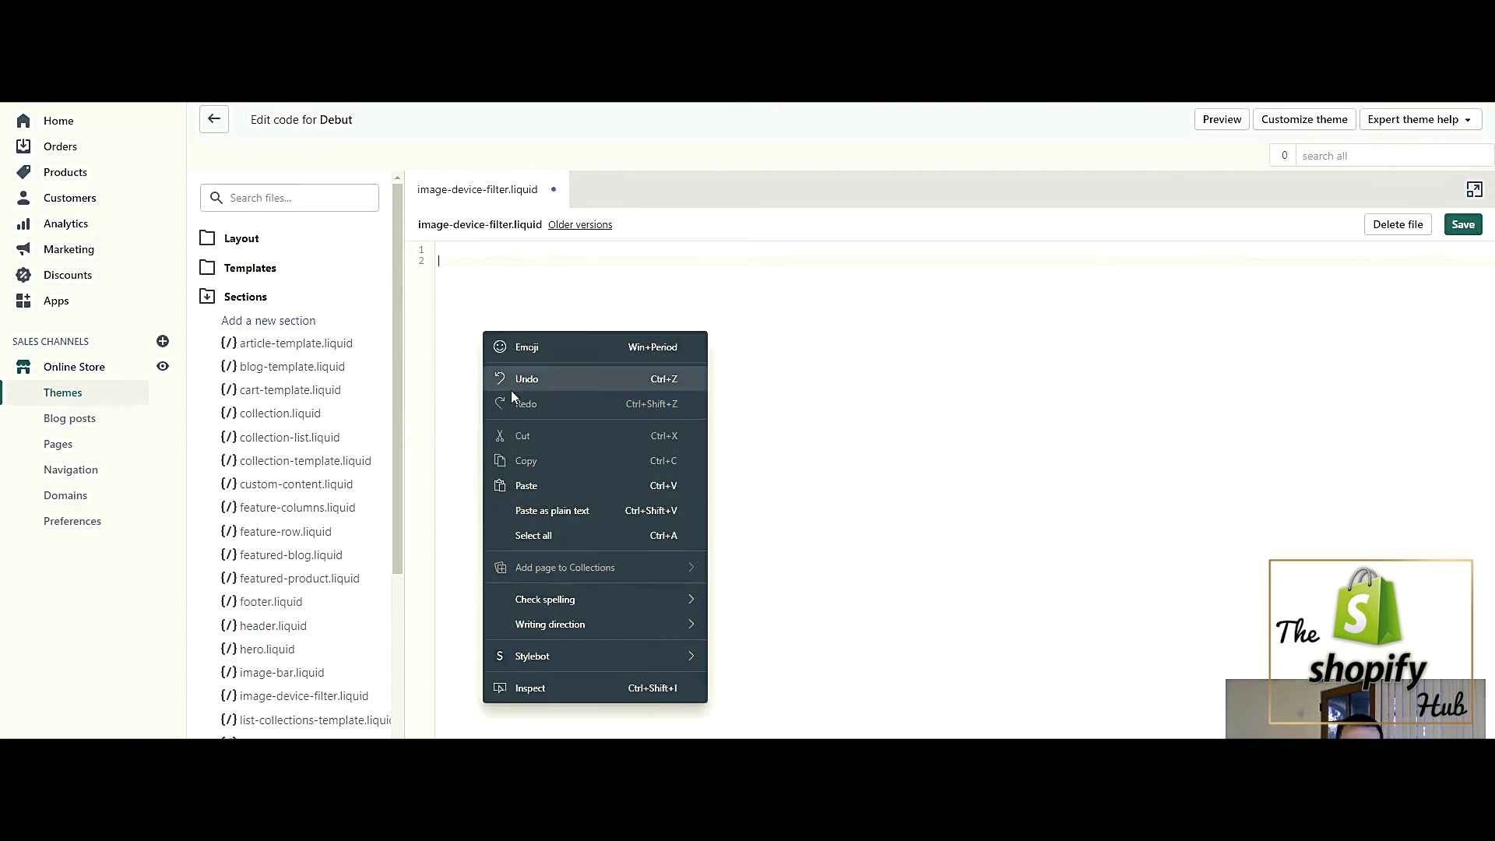
left_click(648, 486)
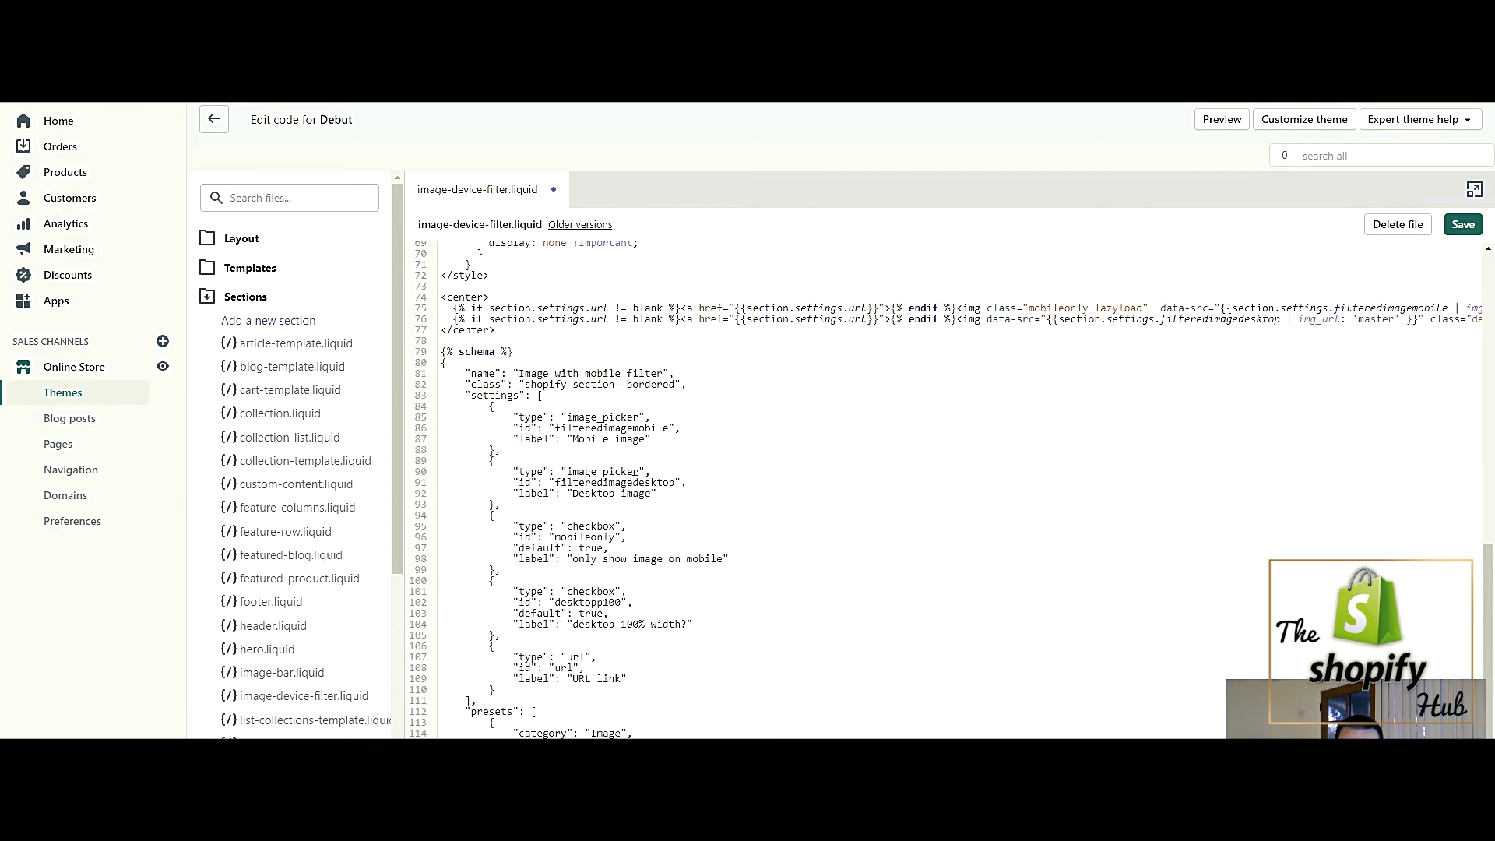
left_click(1464, 226)
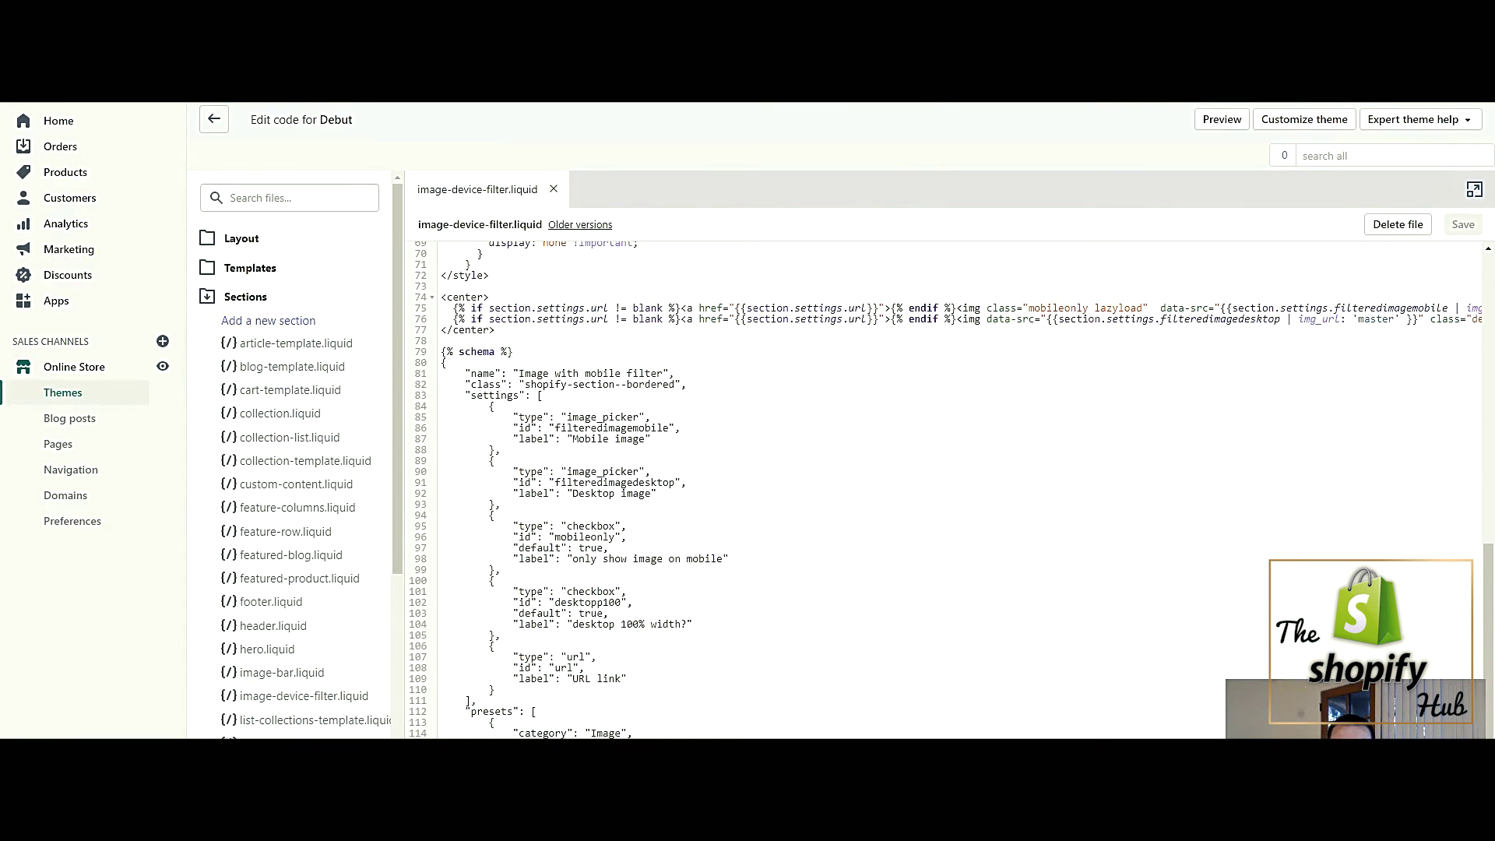
Step: In the theme customizer, add an Image with mobile filter section to the Home page
left_click(1274, 131)
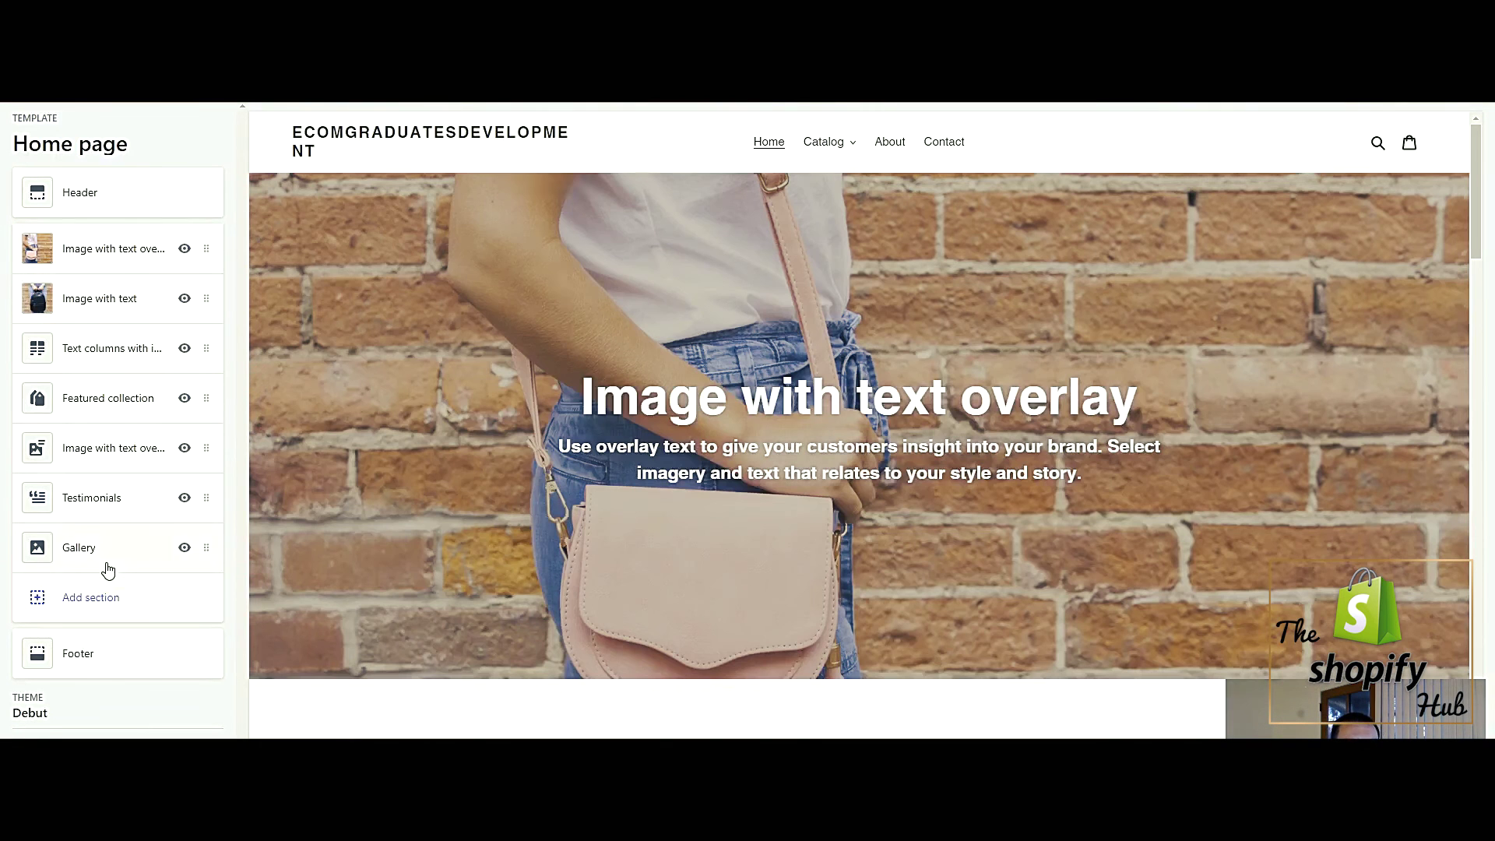
left_click(98, 601)
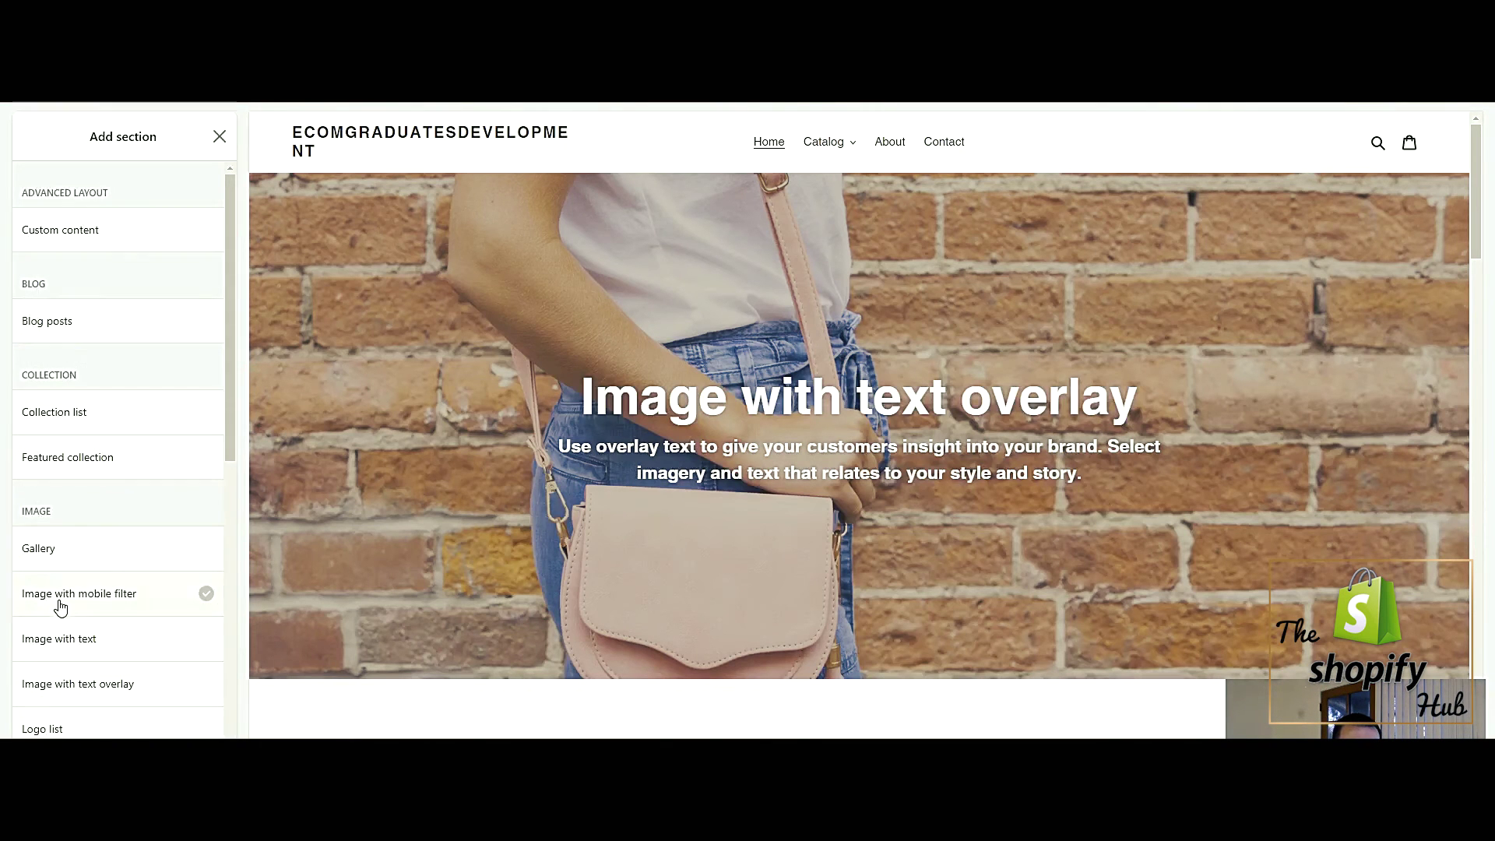
scroll(100, 409, "down", 2)
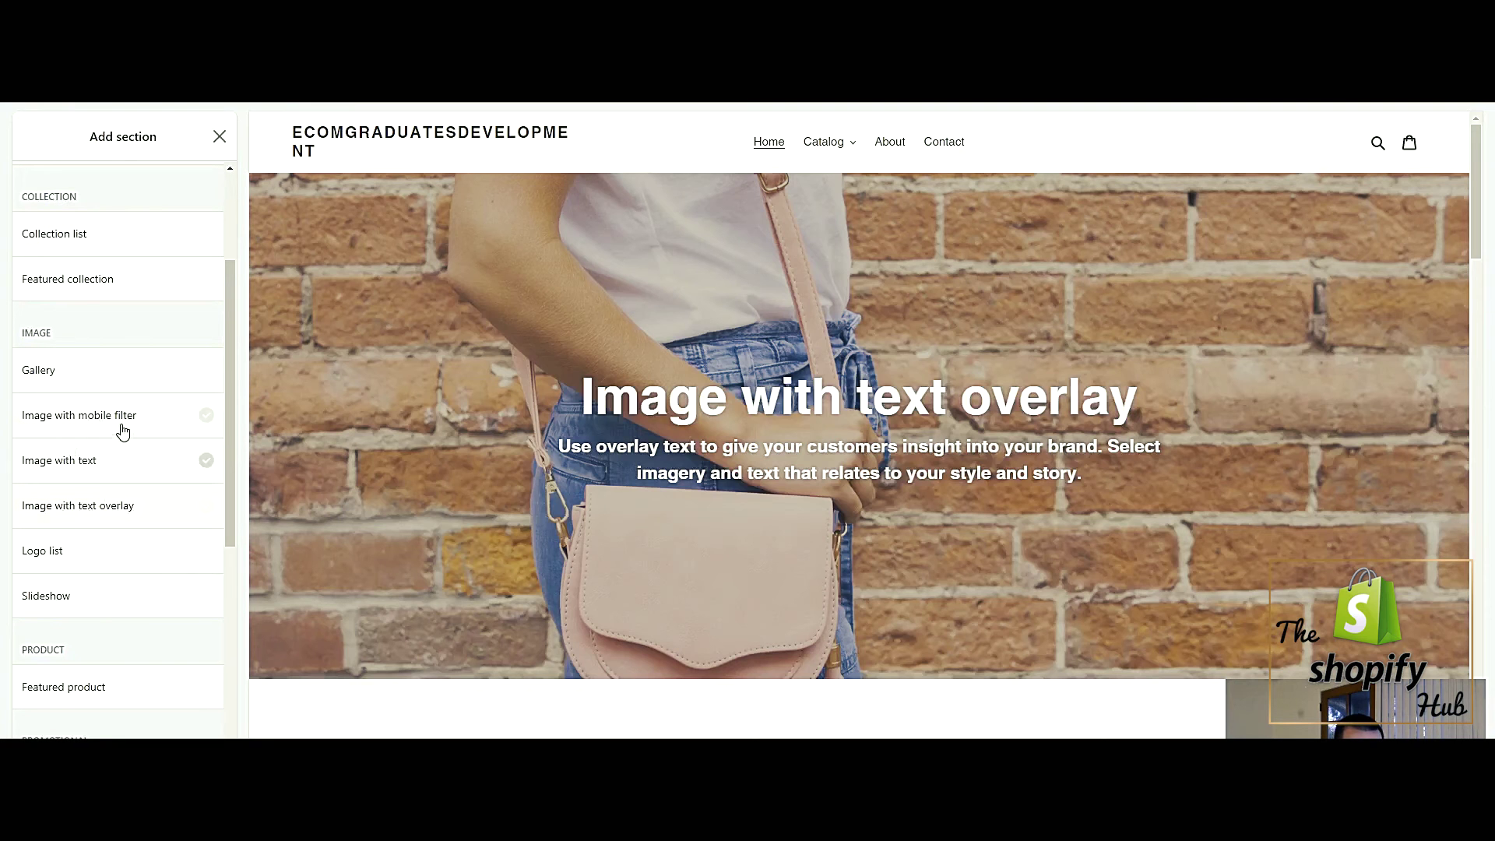
left_click(104, 418)
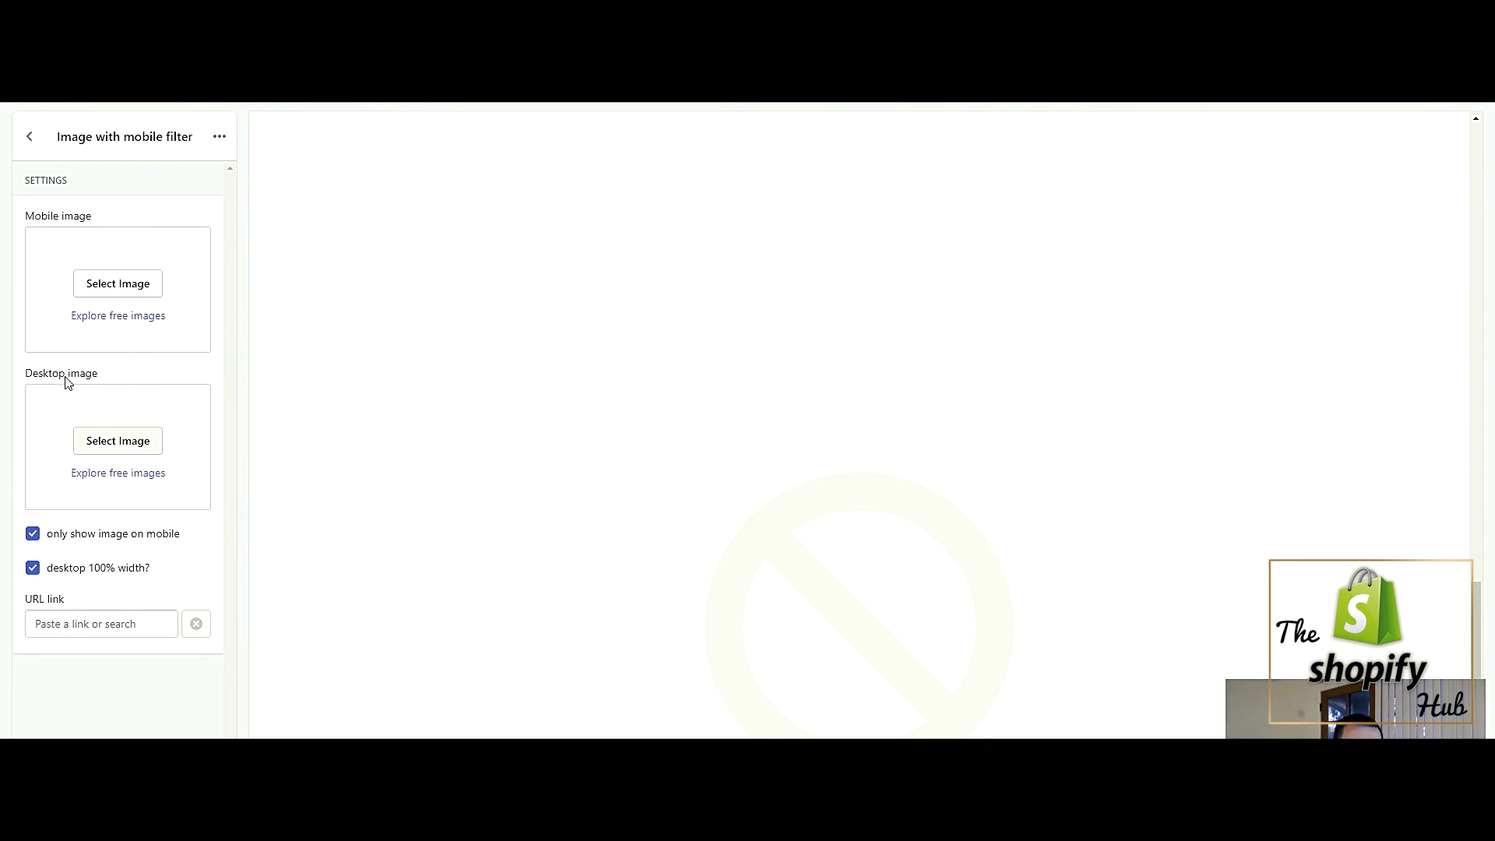
Step: Set the backpack photo as the mobile image and switch the preview to mobile width
left_click(121, 291)
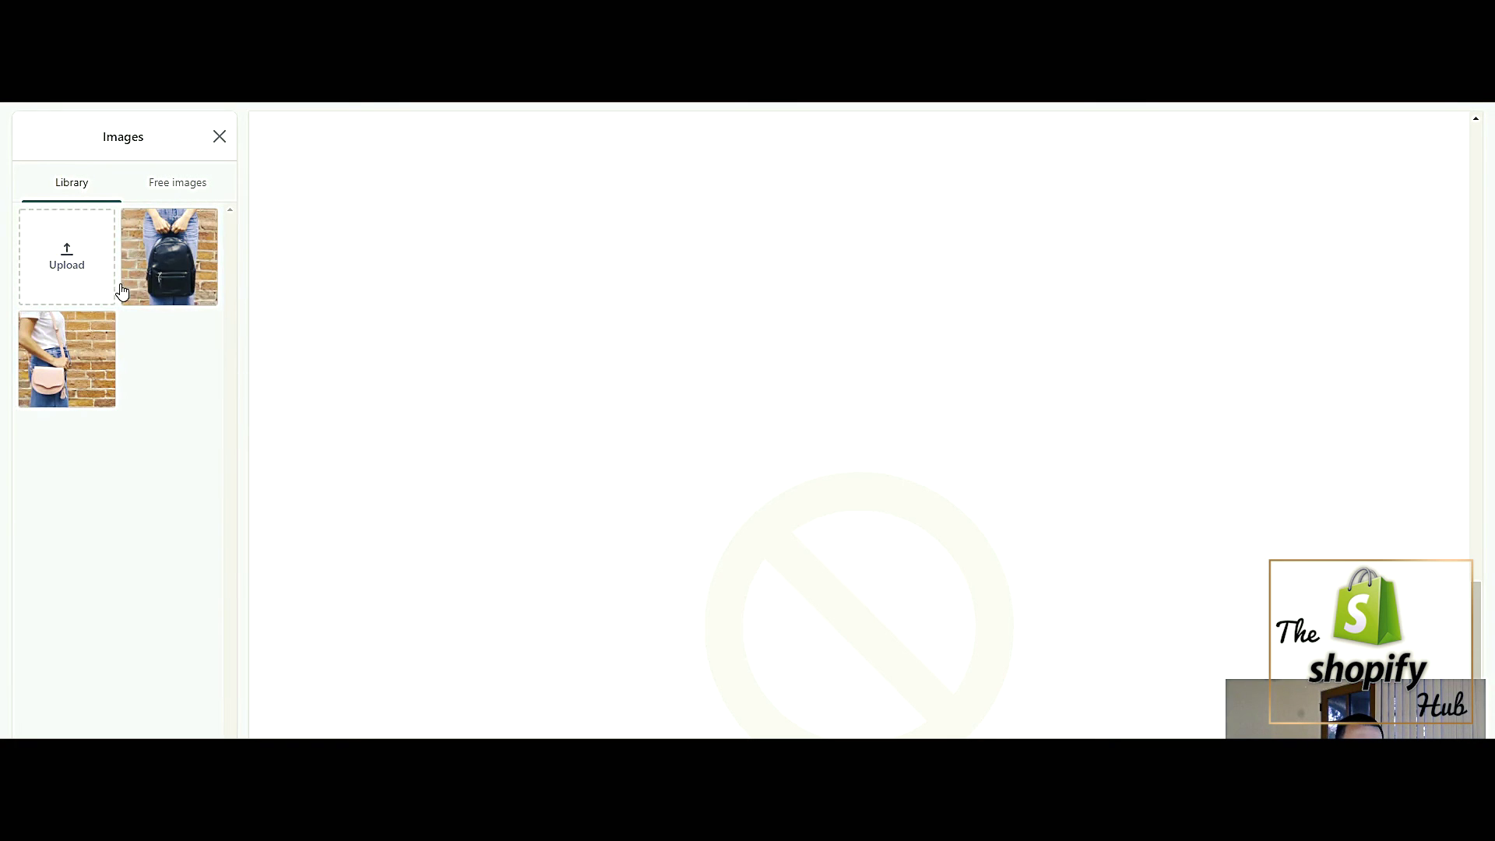
left_click(161, 265)
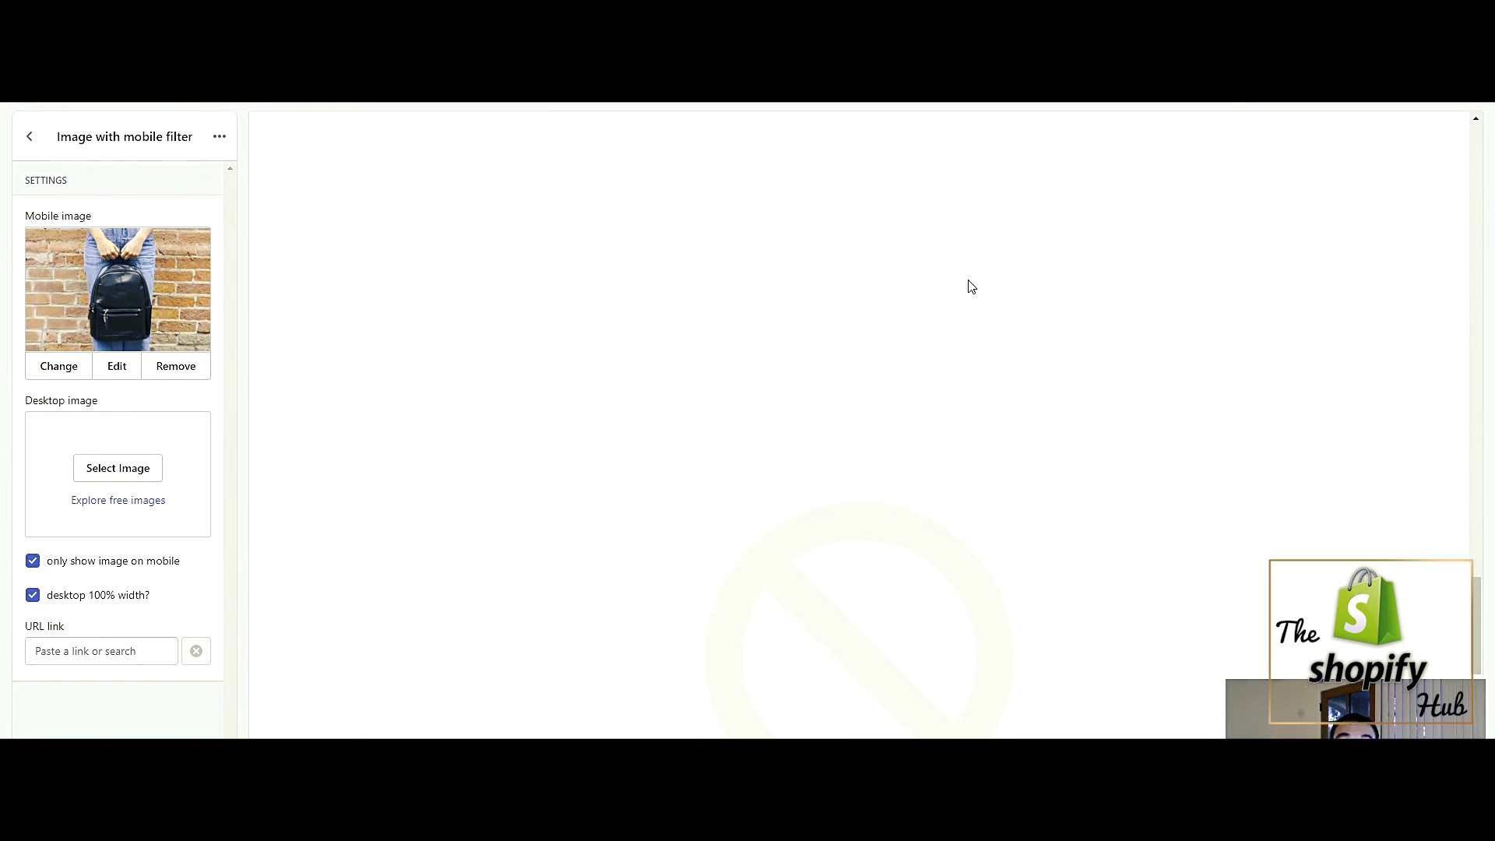
left_click(1390, 117)
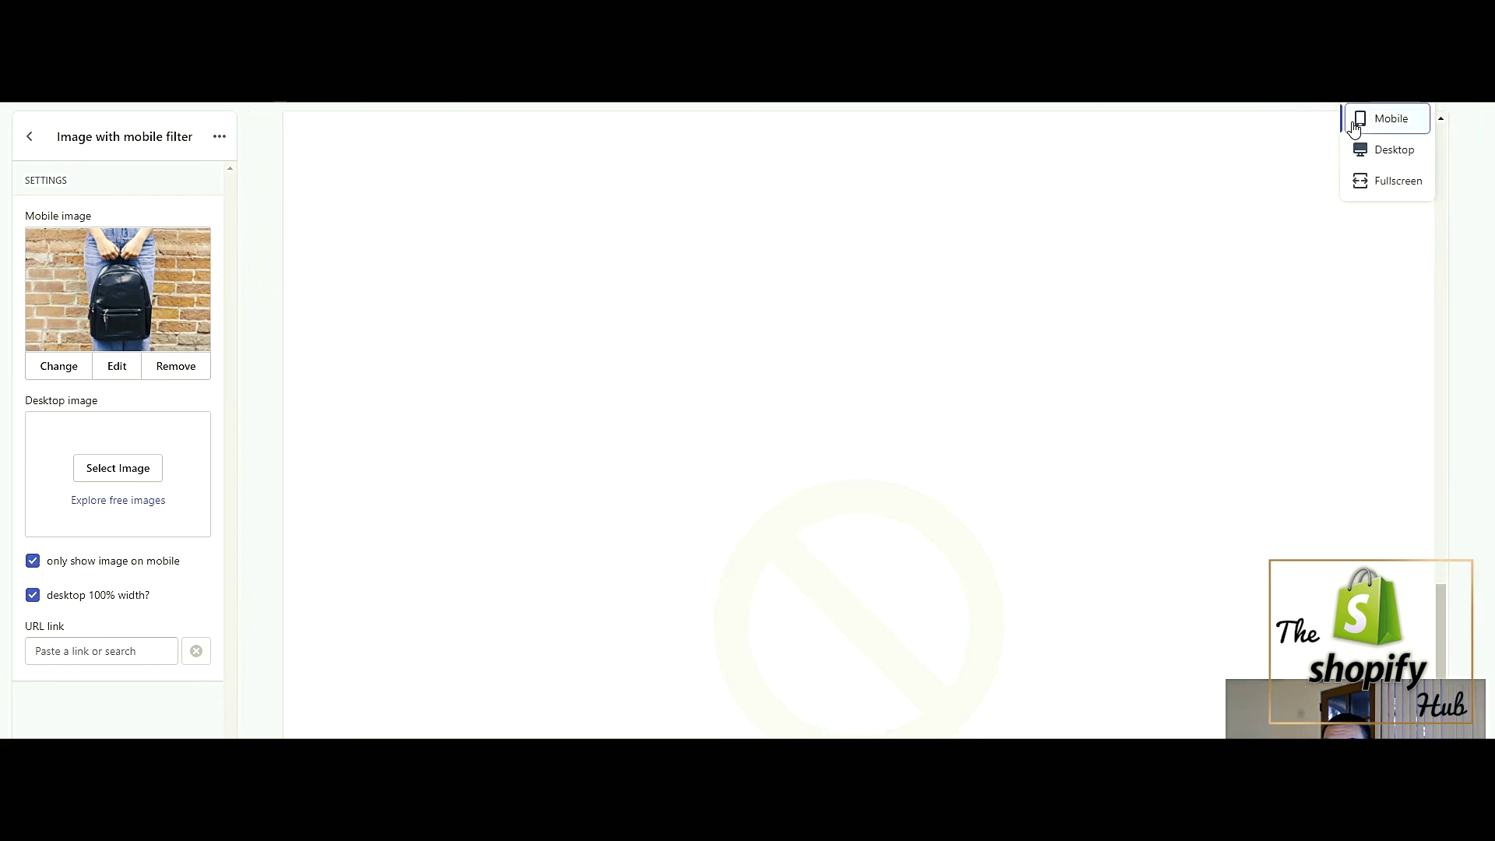
scroll(822, 412, "down", 5)
scroll(827, 400, "down", 5)
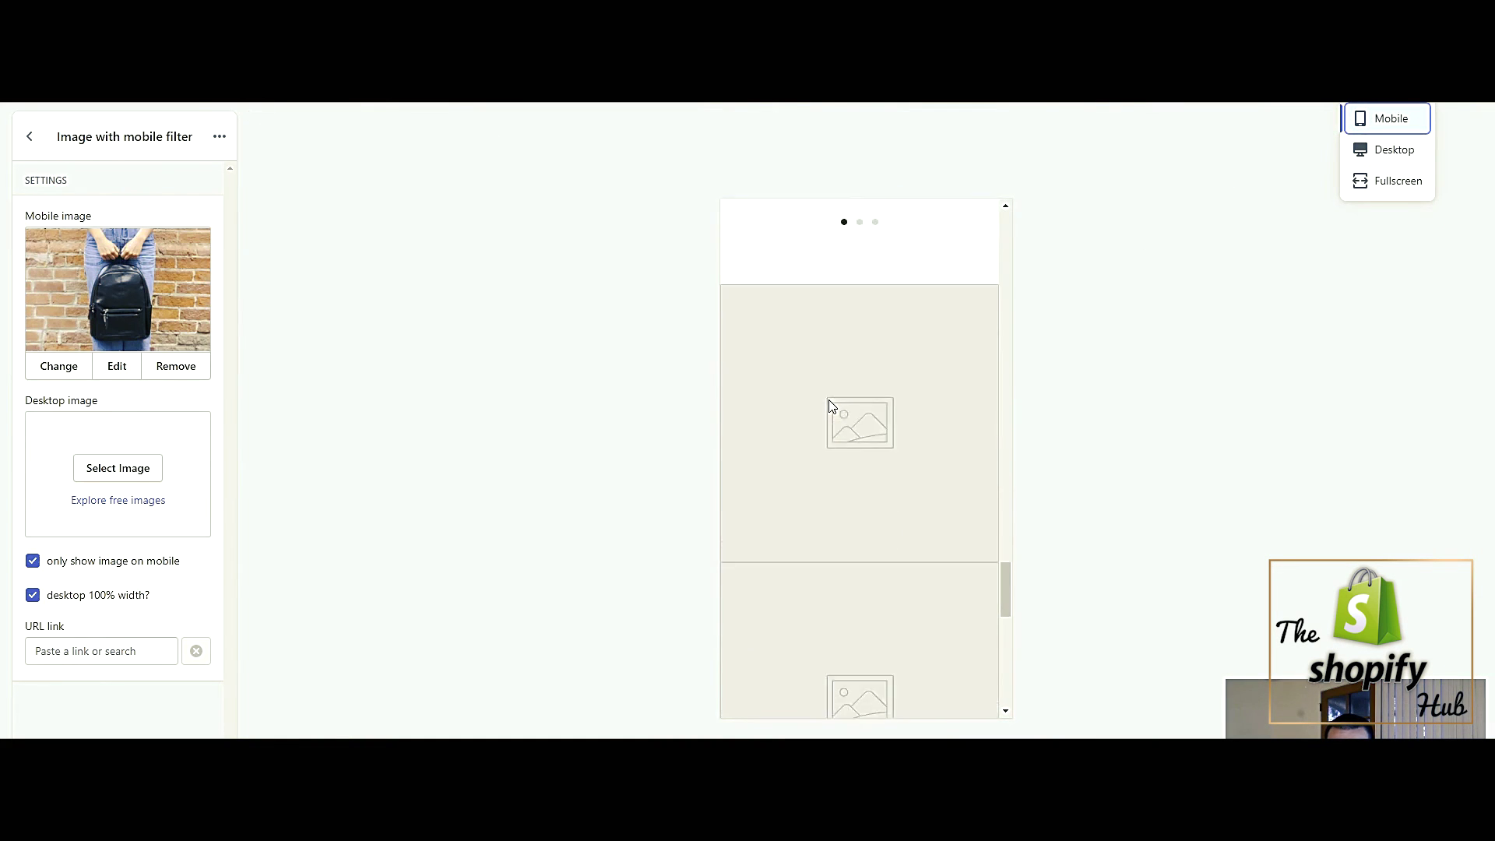
scroll(830, 405, "down", 5)
scroll(831, 404, "down", 5)
scroll(832, 404, "up", 5)
scroll(838, 405, "up", 5)
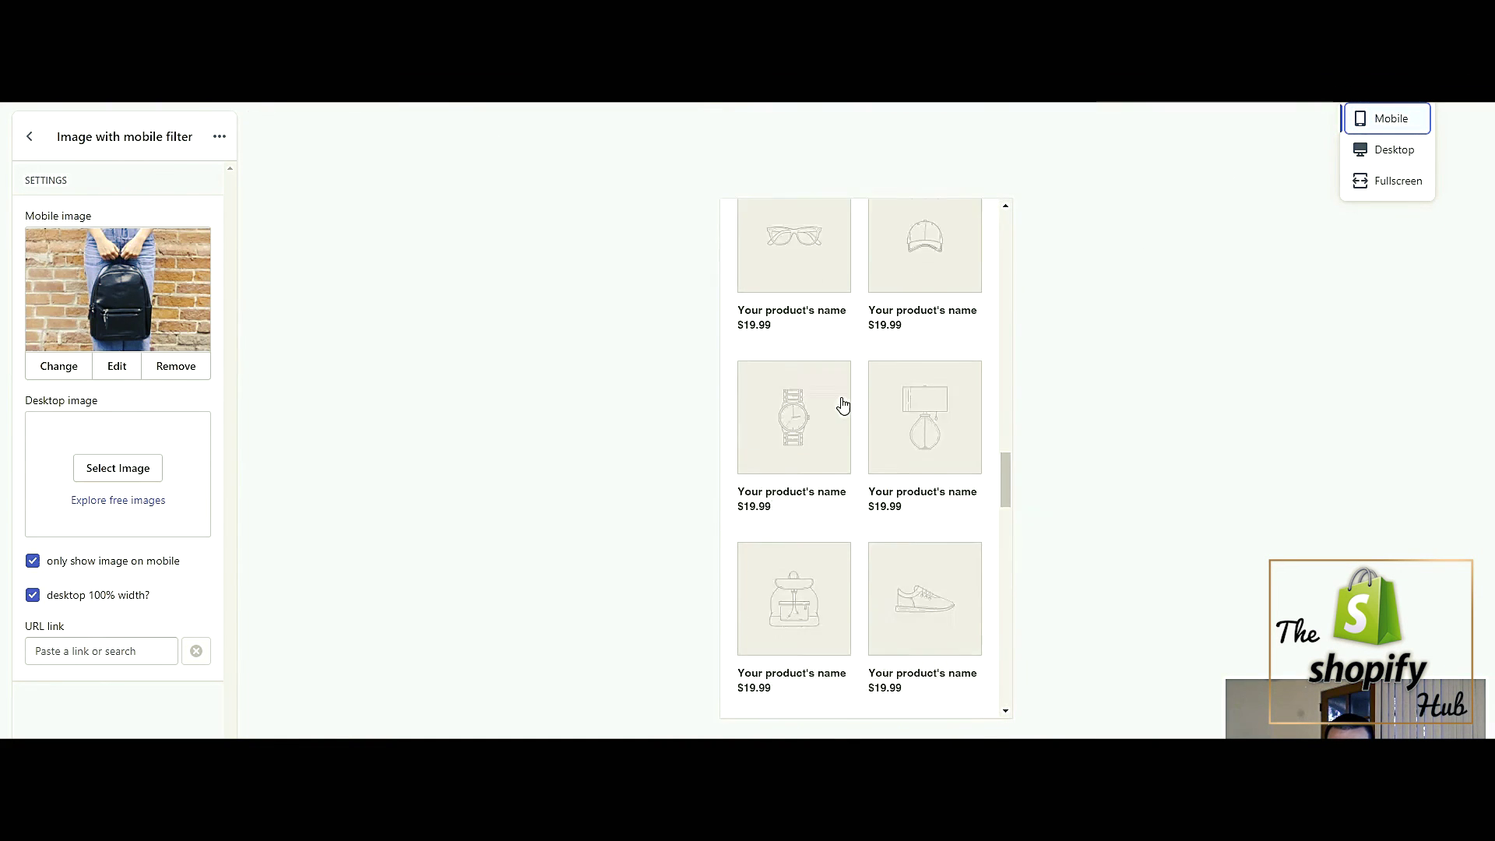
scroll(837, 405, "up", 5)
scroll(841, 404, "up", 3)
scroll(841, 405, "up", 3)
scroll(852, 432, "down", 2)
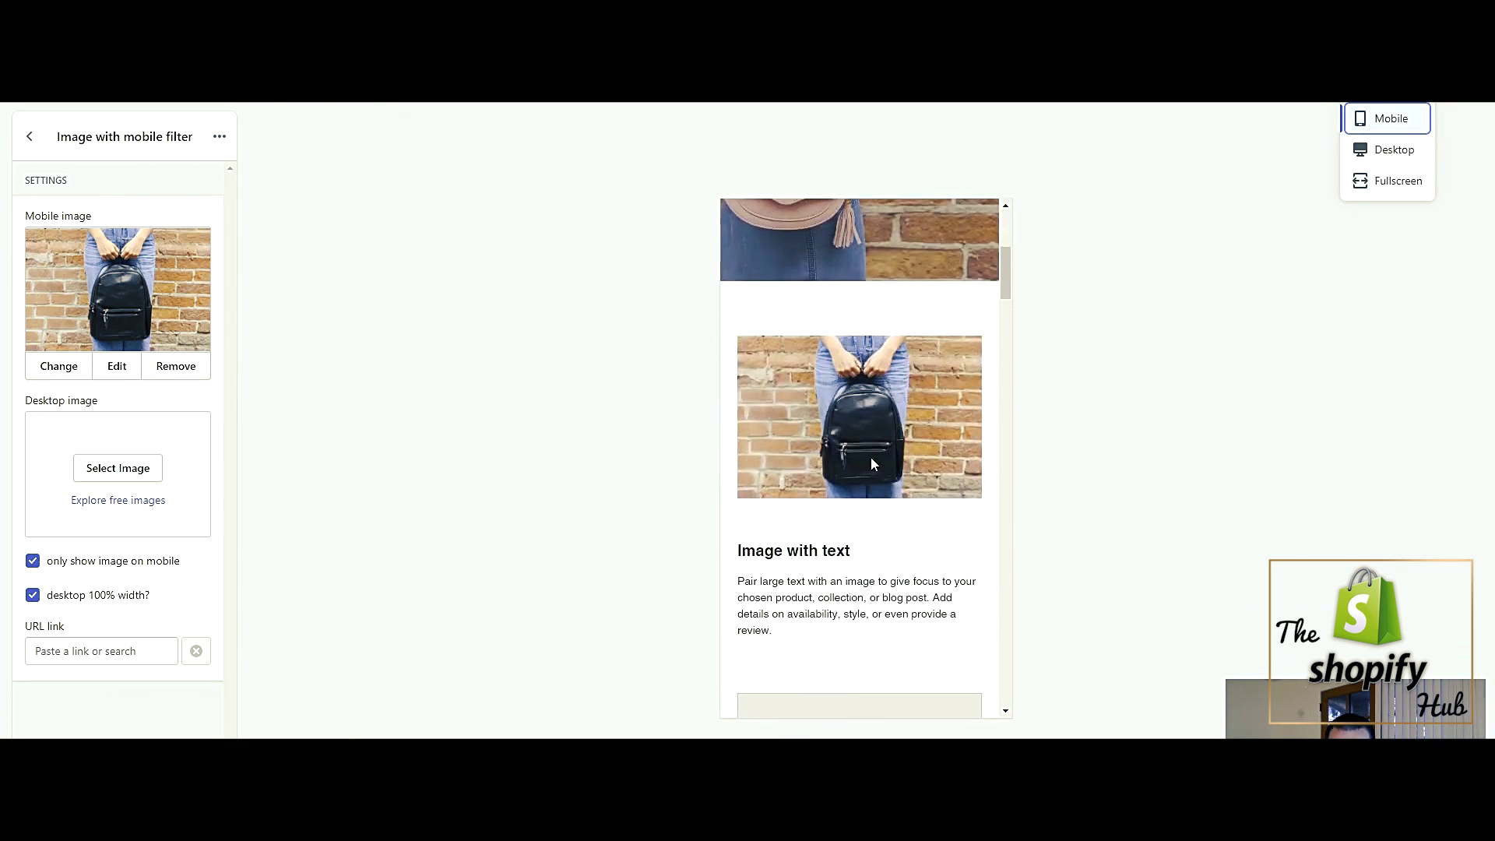
scroll(884, 440, "down", 2)
scroll(884, 437, "down", 2)
scroll(845, 440, "down", 5)
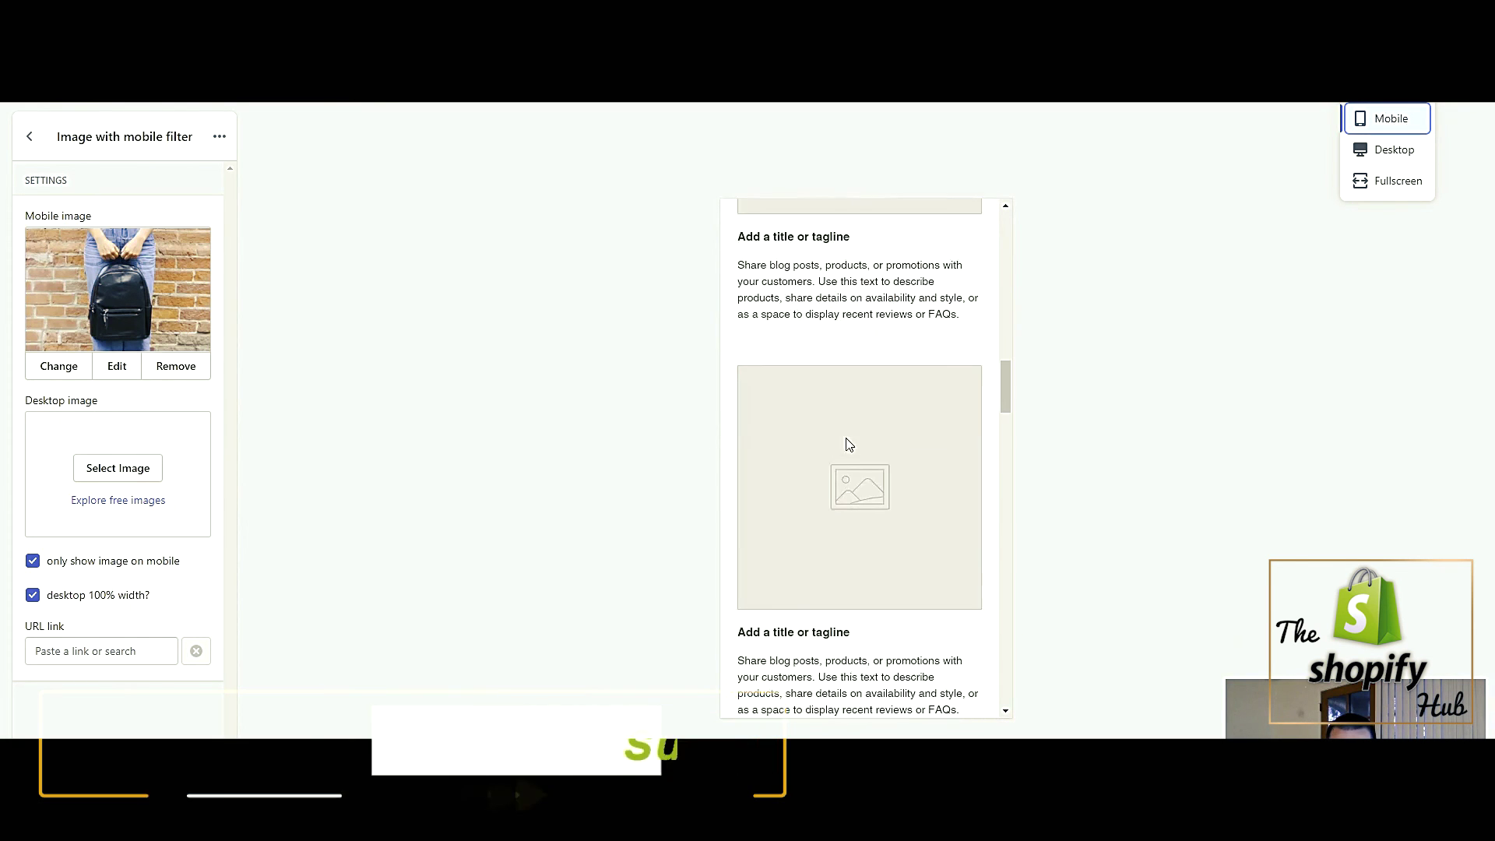
Step: Set the pink bag photo as the section's desktop image
left_click(138, 469)
left_click(67, 358)
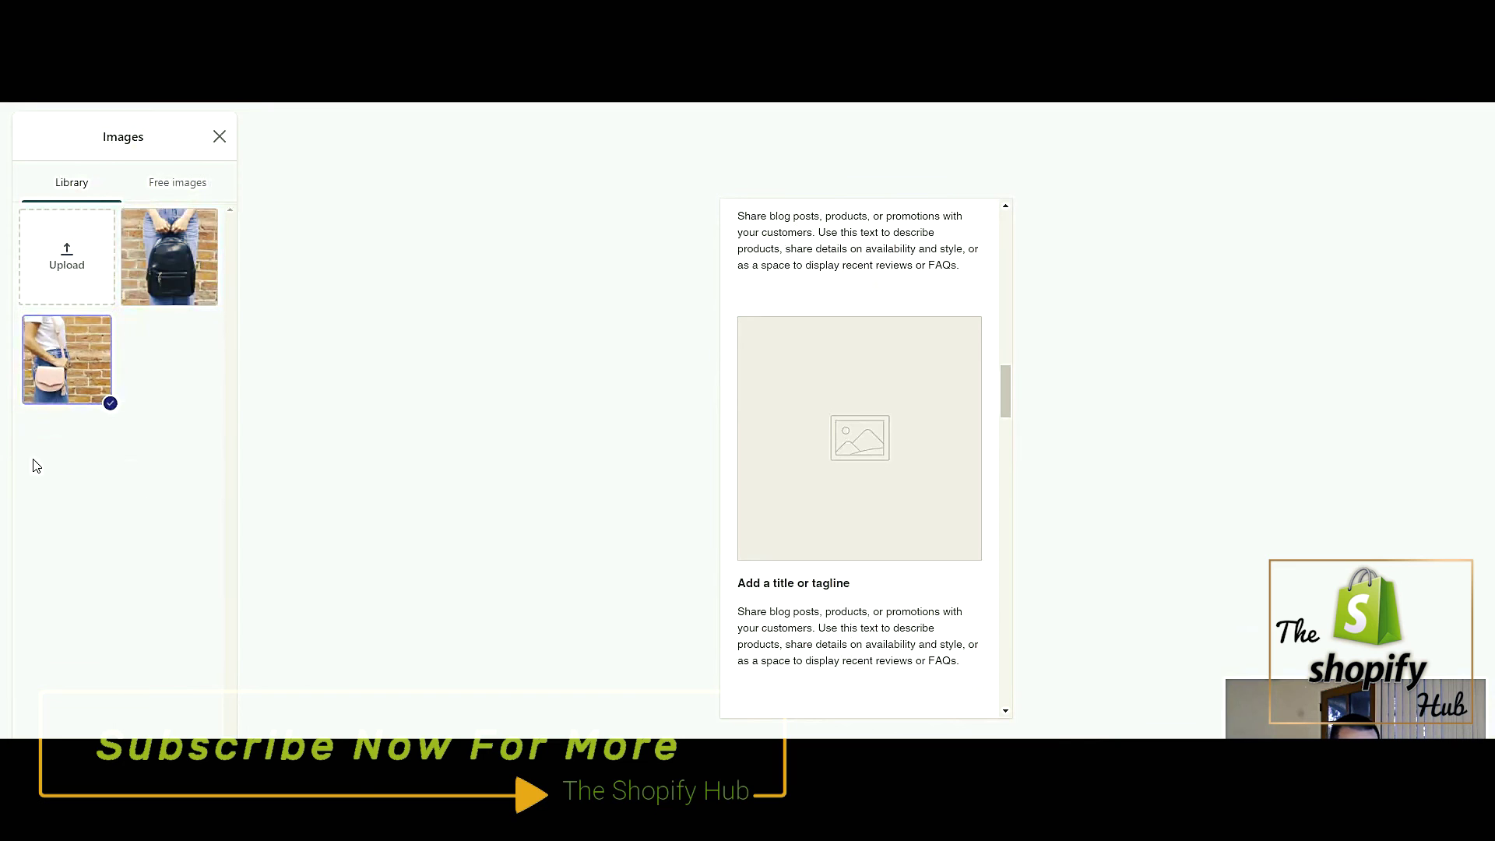
left_click(188, 714)
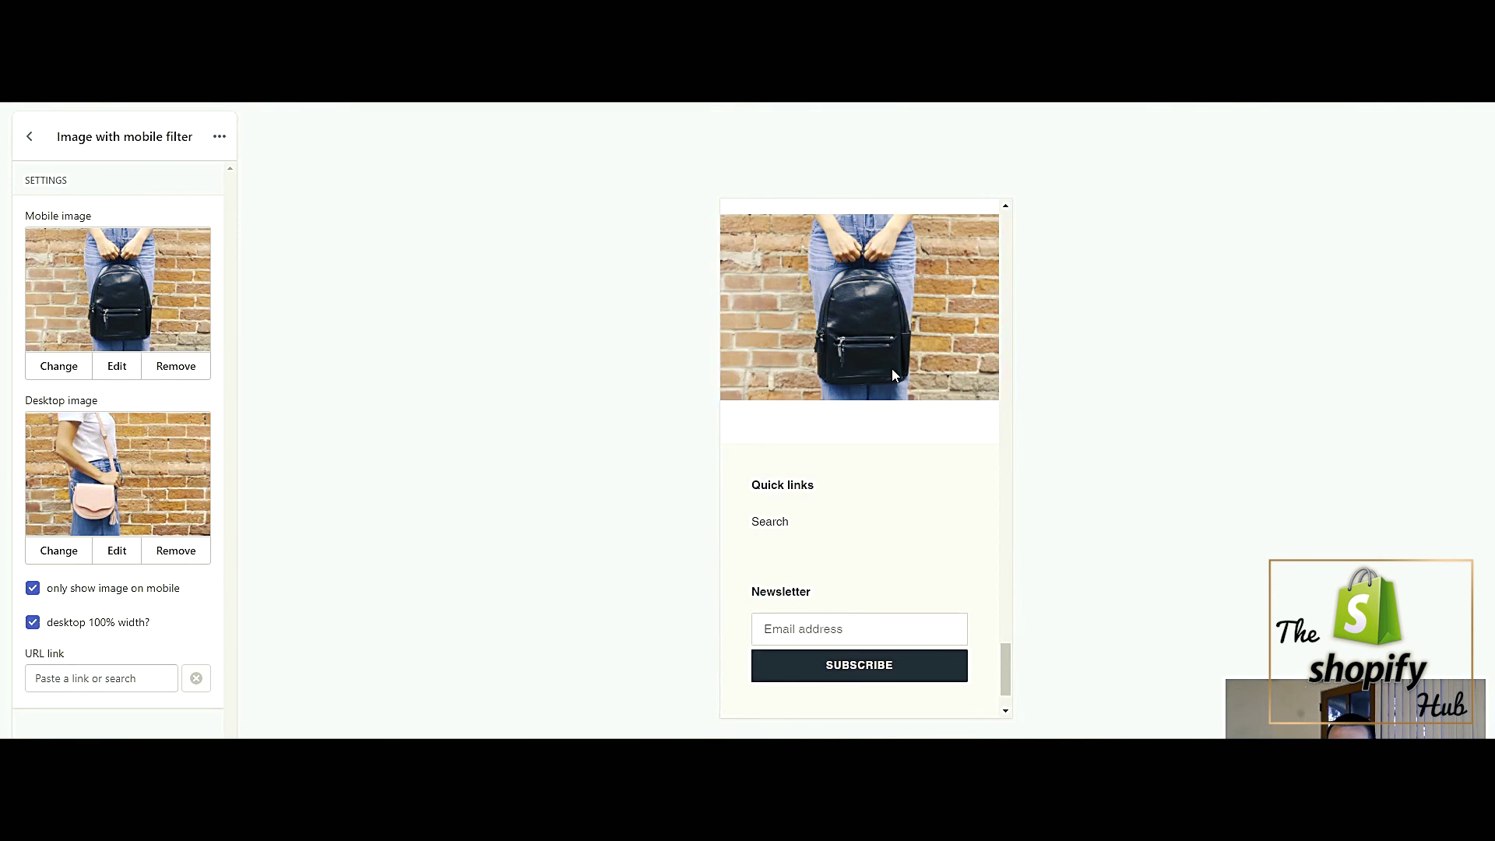
scroll(970, 334, "up", 2)
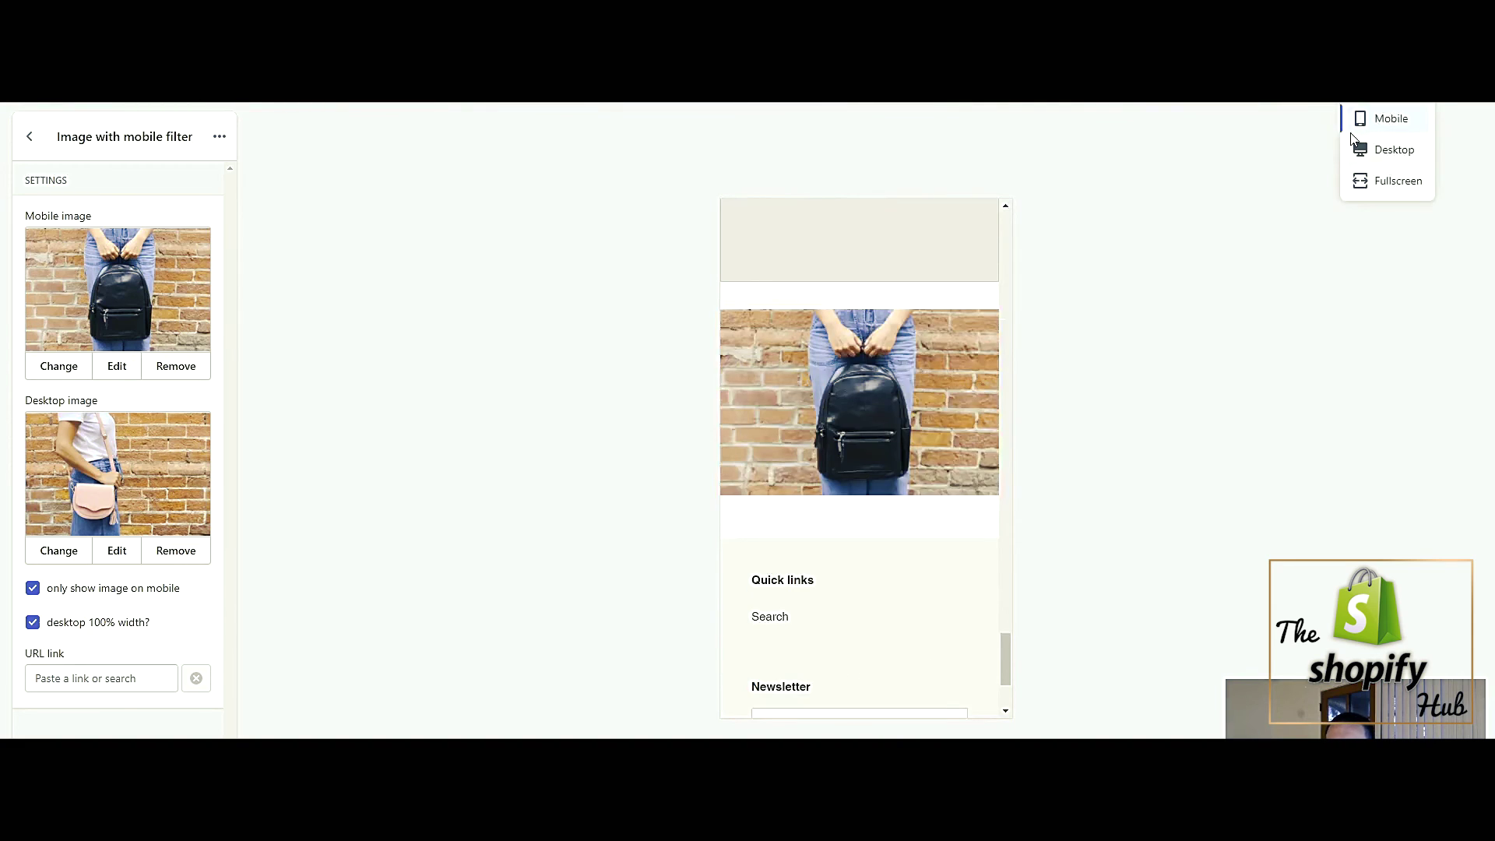
left_click(1365, 151)
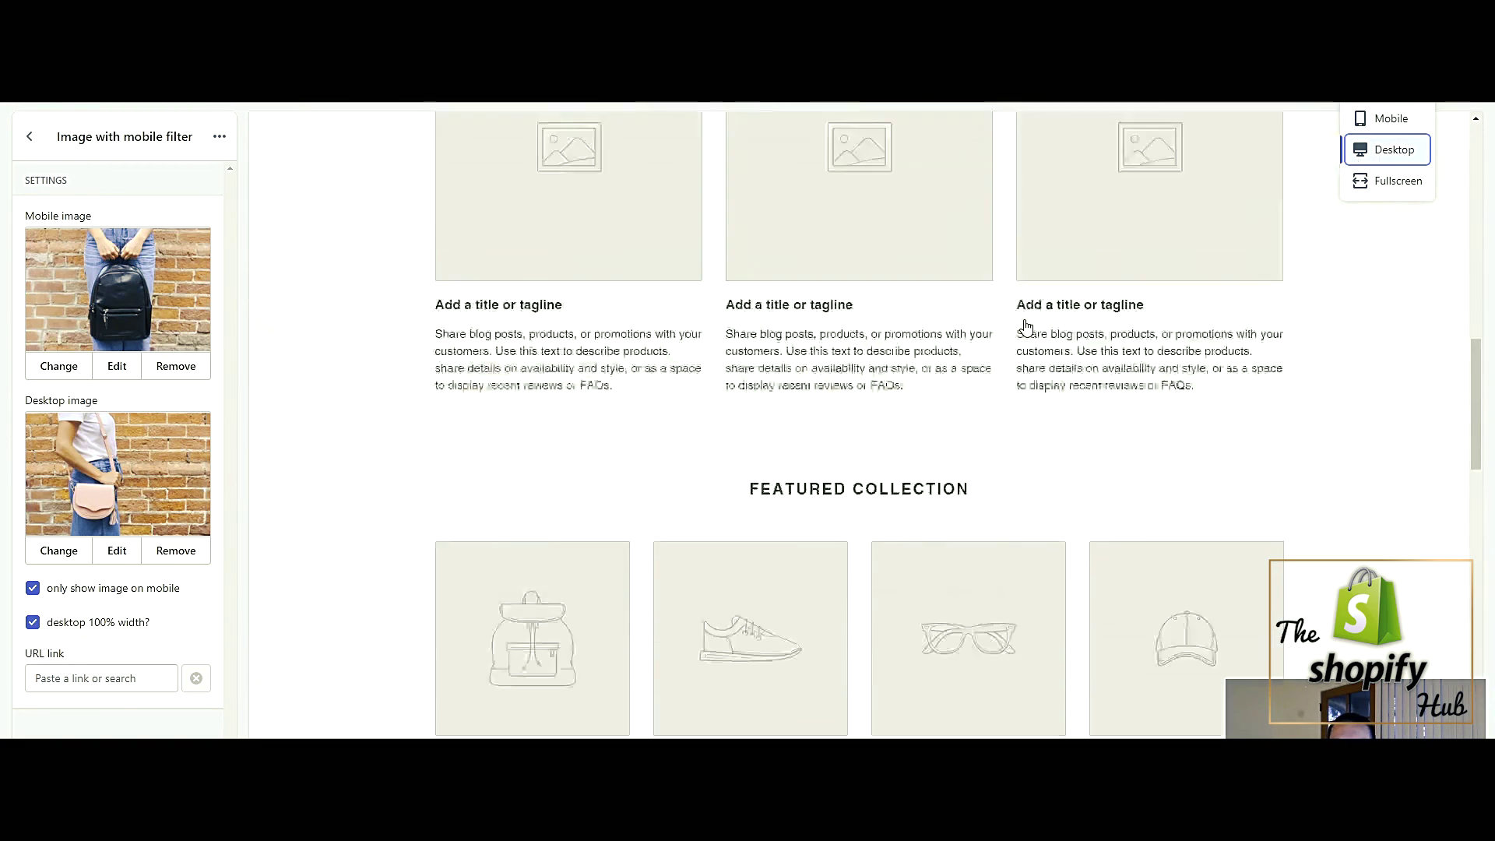